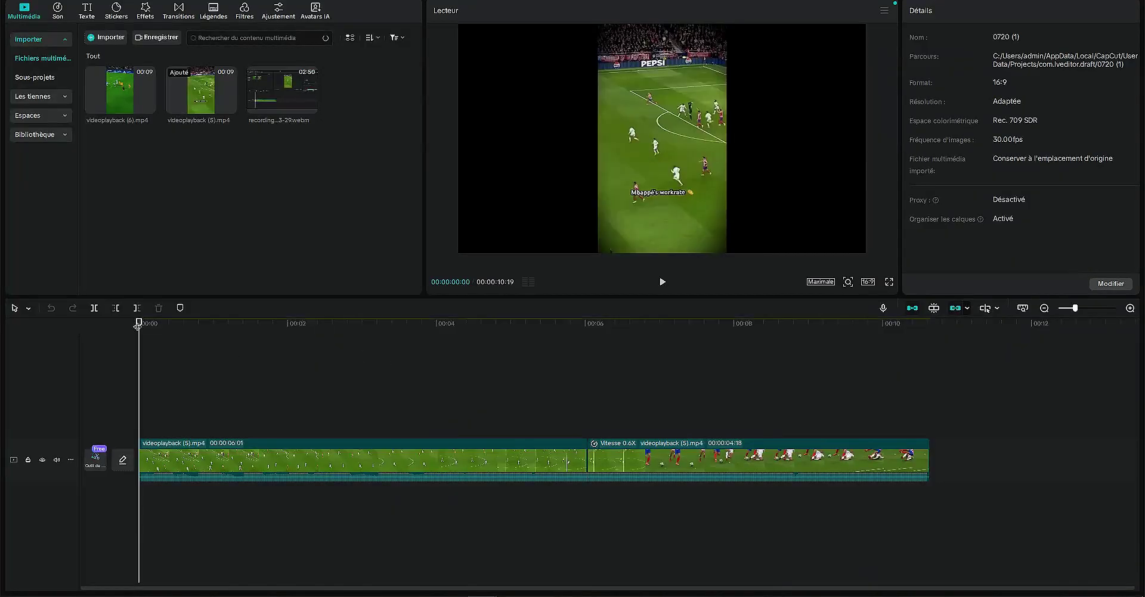
Scrub the playhead to about 00:07 to preview the slowed second videoplayback (5) clip
{"action": "left_click_drag", "start_coordinate": [542, 348], "coordinate": [726, 445]}
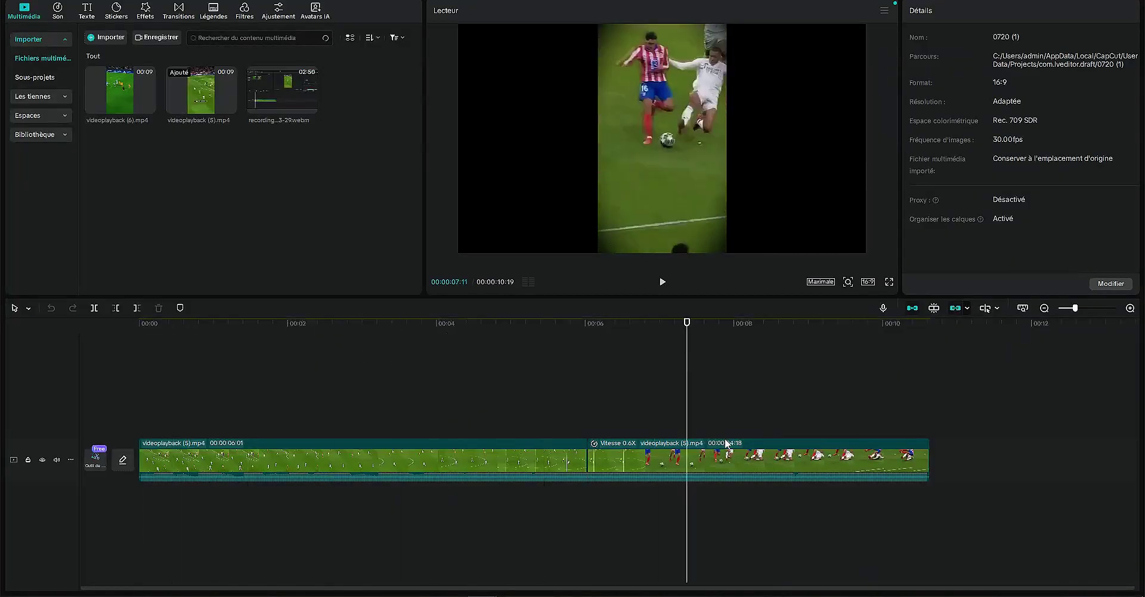
Zoom out the timeline, set the playhead to 02:07, and switch Ajustement from HSL to Basique
{"action": "scroll", "coordinate": [656, 378], "scroll_direction": "down", "scroll_amount": 2, "text": "ctrl"}
{"action": "scroll", "coordinate": [538, 359], "scroll_direction": "down", "scroll_amount": 2, "text": "ctrl"}
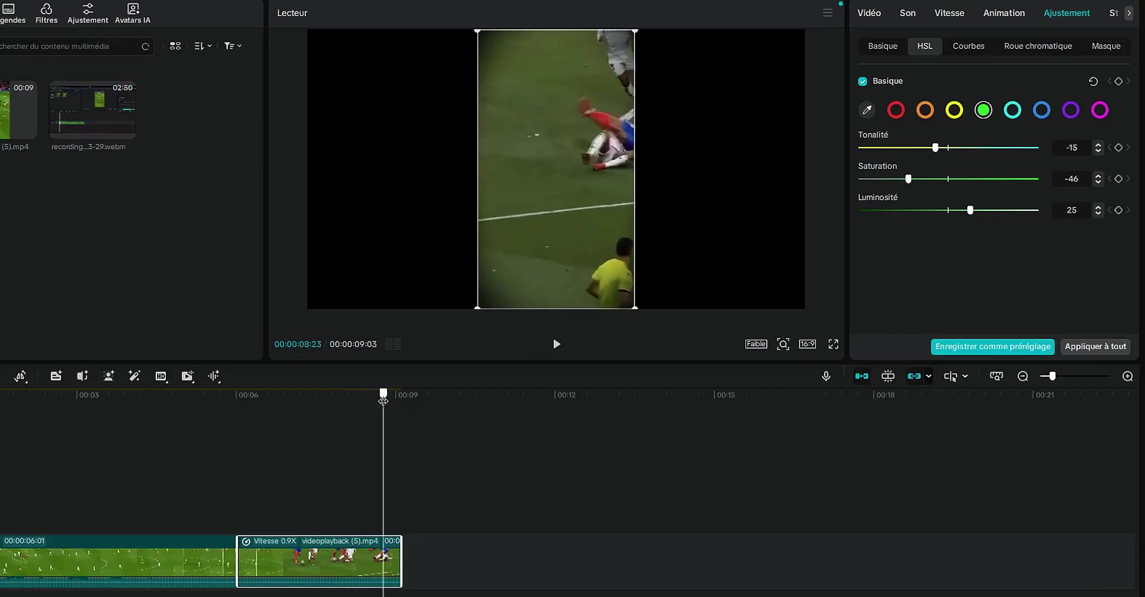
{"action": "left_click", "coordinate": [36, 434]}
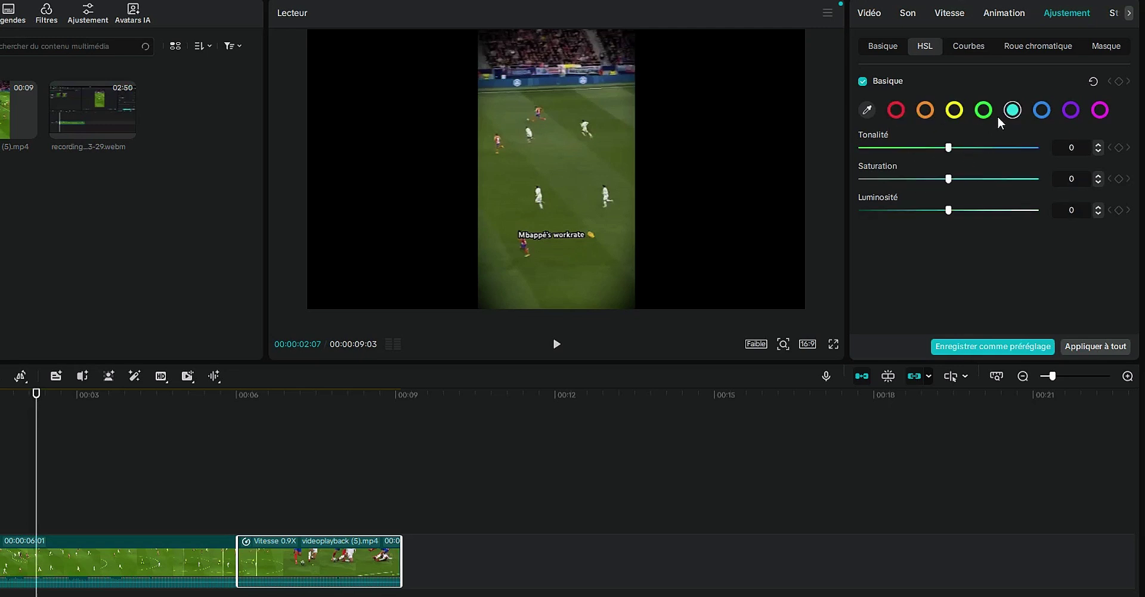
{"action": "left_click", "coordinate": [882, 48]}
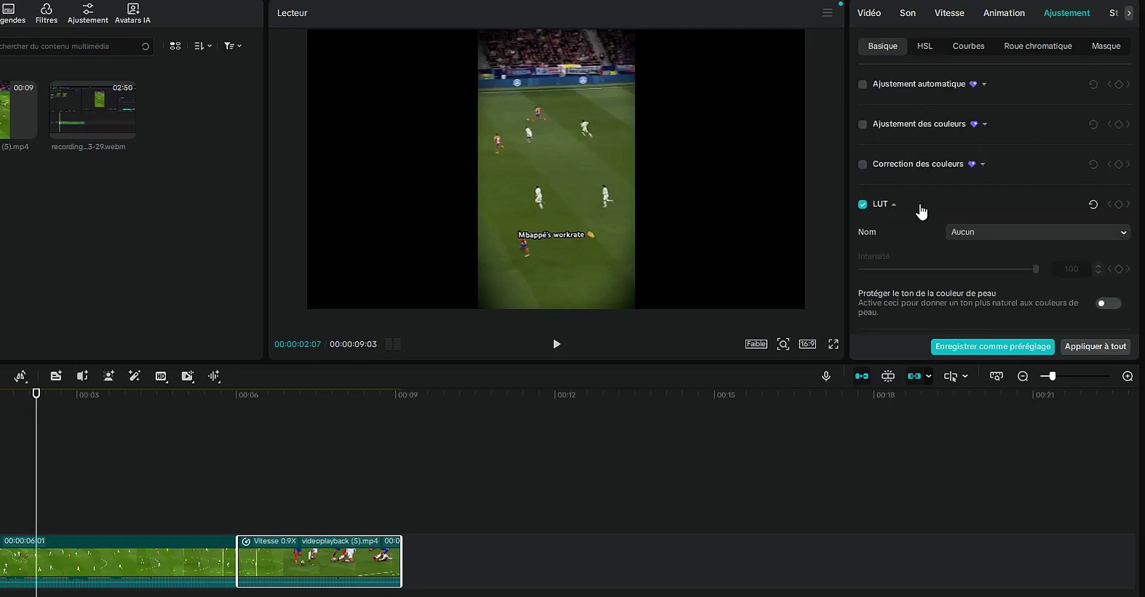
{"action": "scroll", "coordinate": [865, 202], "scroll_direction": "down", "scroll_amount": 5}
{"action": "scroll", "coordinate": [865, 202], "scroll_direction": "up", "scroll_amount": 1}
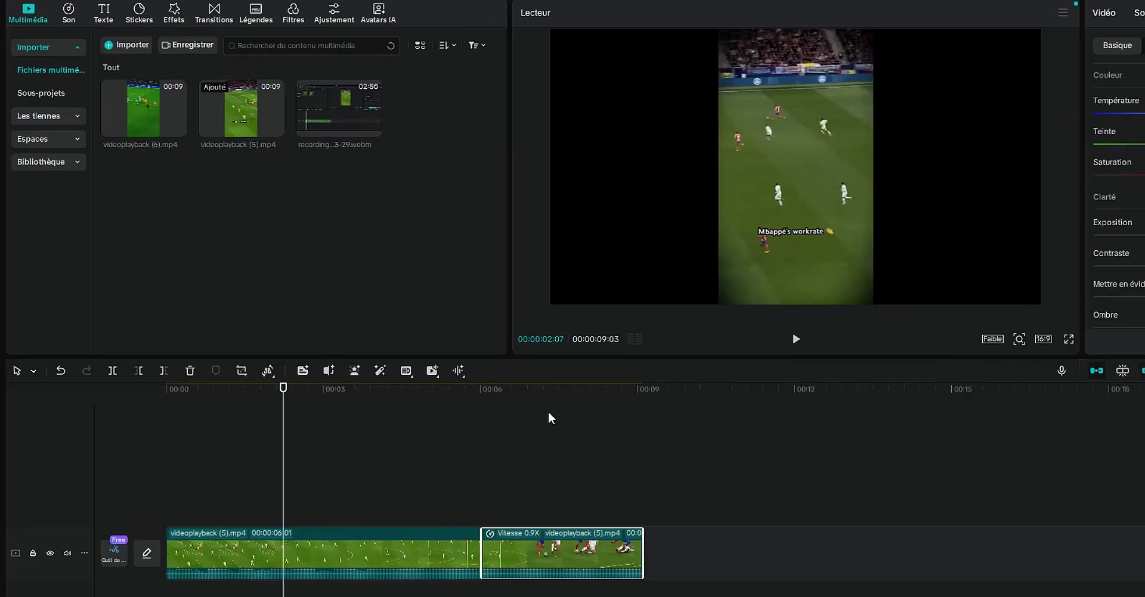
Add Lueur 2 from a 'glow' effects search, stretch it to the video end, set Taille 10, Lueur 15
{"action": "left_click", "coordinate": [173, 12]}
{"action": "left_click", "coordinate": [239, 44]}
{"action": "type", "text": "glow"}
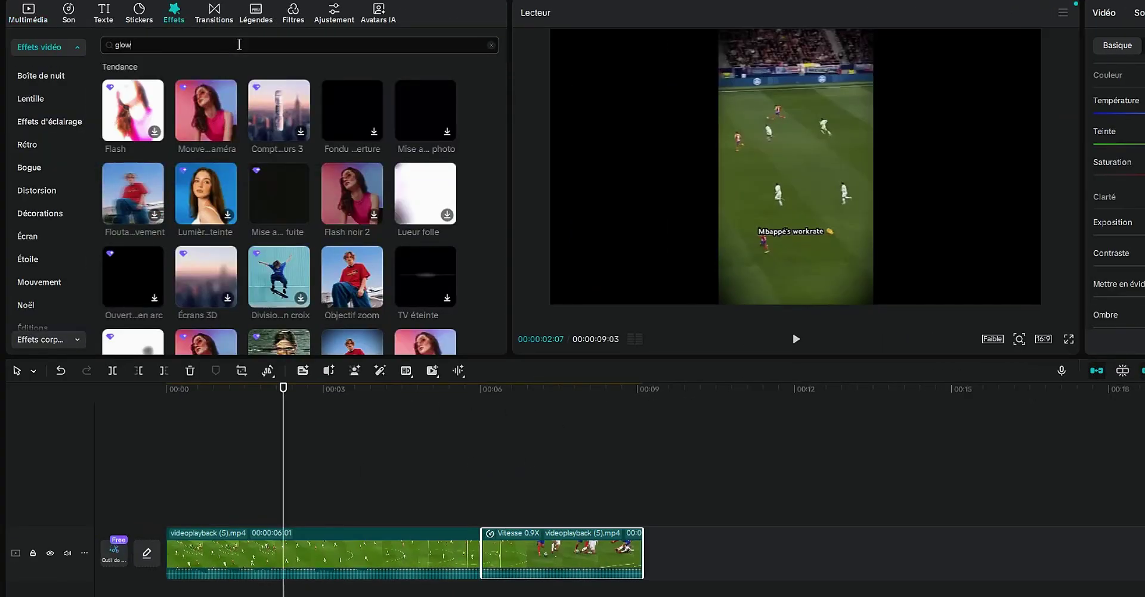
{"action": "key", "text": "Return"}
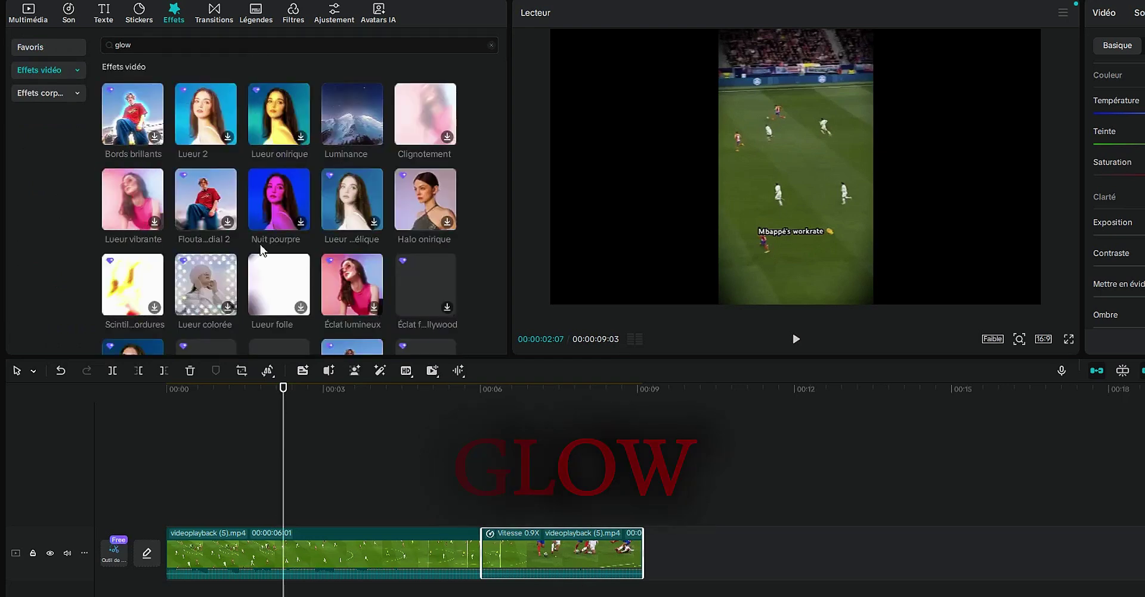
{"action": "left_click_drag", "start_coordinate": [132, 199], "coordinate": [197, 593]}
{"action": "left_click_drag", "start_coordinate": [168, 522], "coordinate": [169, 516]}
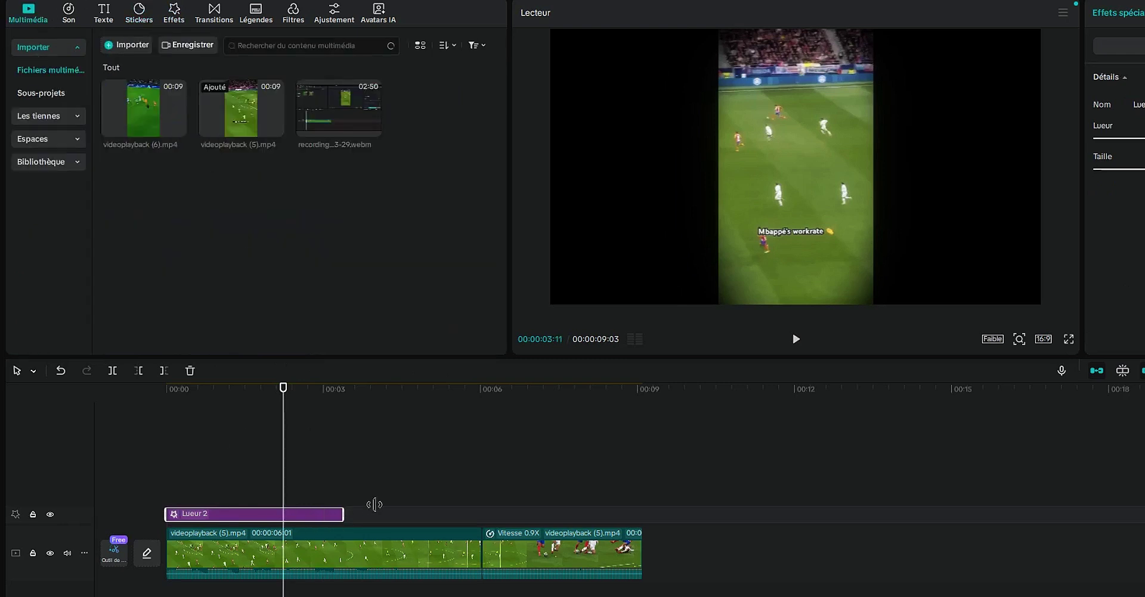
{"action": "left_click_drag", "start_coordinate": [375, 504], "coordinate": [643, 513]}
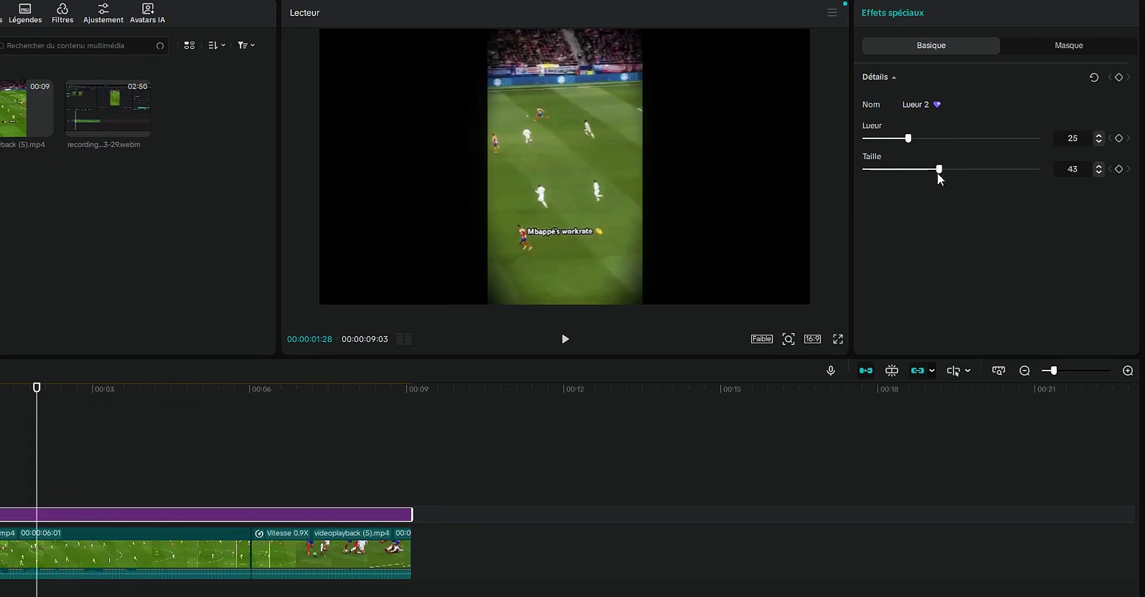
{"action": "mouse_move", "coordinate": [939, 170]}
{"action": "left_mouse_down"}
{"action": "mouse_move", "coordinate": [882, 170]}
{"action": "mouse_move", "coordinate": [890, 138]}
{"action": "left_mouse_up"}
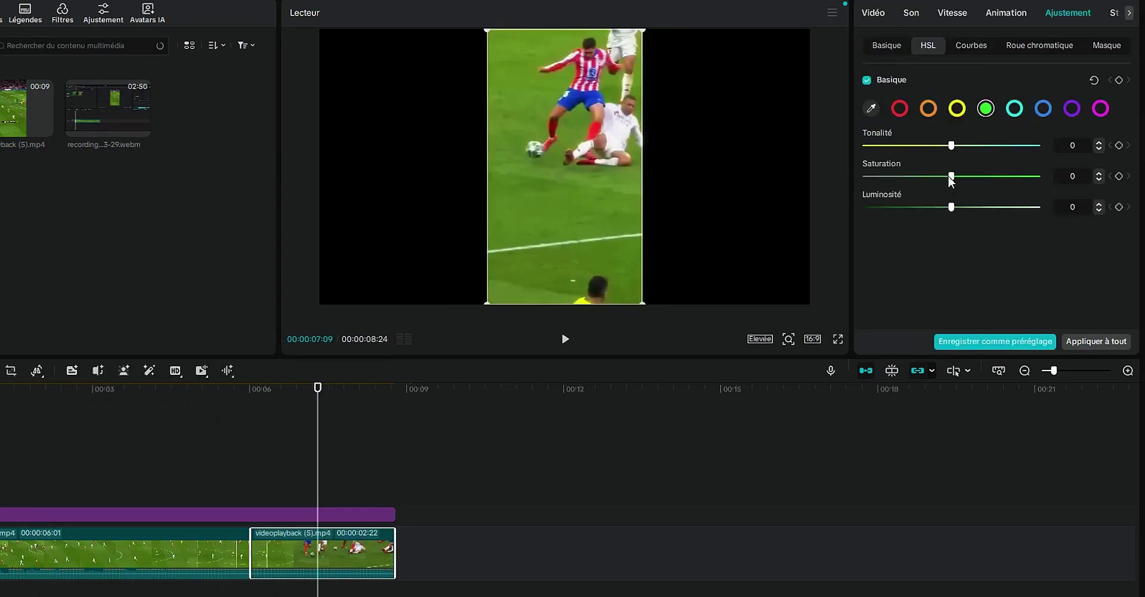
Set the second clip's Basique Vignette to 5
{"action": "left_click", "coordinate": [886, 45]}
{"action": "scroll", "coordinate": [930, 194], "scroll_direction": "down", "scroll_amount": 5}
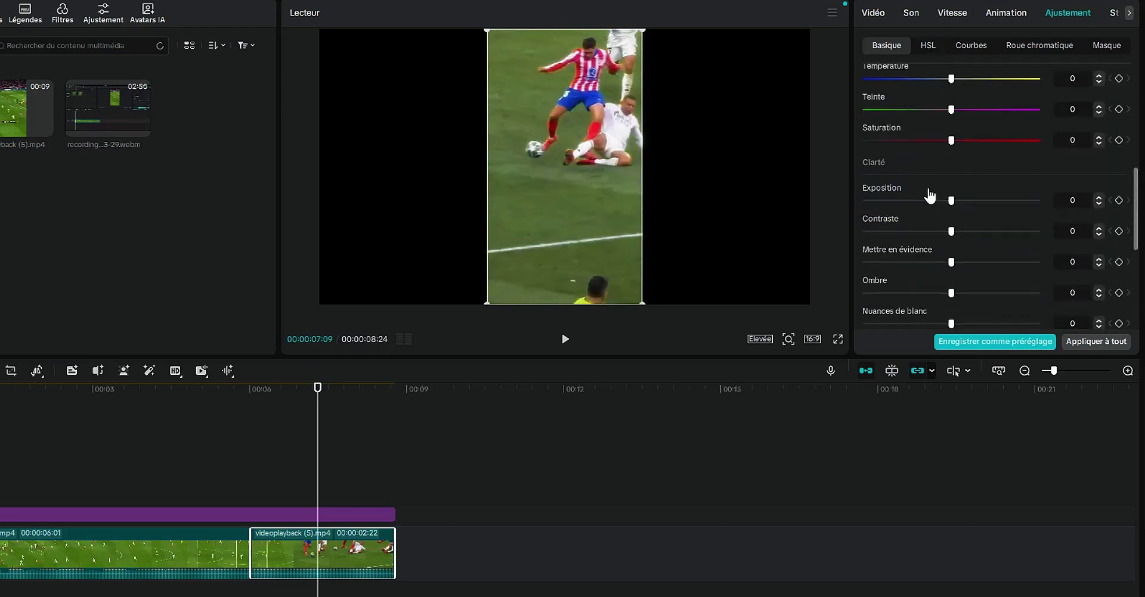
{"action": "scroll", "coordinate": [929, 197], "scroll_direction": "down", "scroll_amount": 2}
{"action": "scroll", "coordinate": [894, 286], "scroll_direction": "down", "scroll_amount": 2}
{"action": "scroll", "coordinate": [878, 302], "scroll_direction": "down", "scroll_amount": 1}
{"action": "left_click_drag", "start_coordinate": [952, 320], "coordinate": [961, 322]}
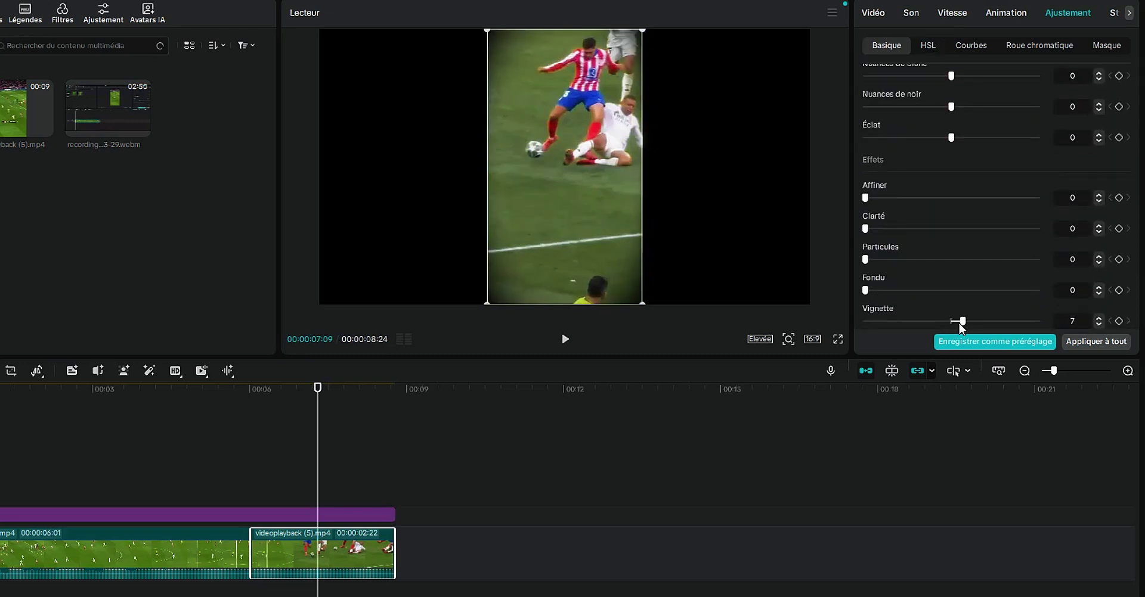
Stop playback, return to the start, and append videoplayback (6).mp4 at the timeline end
{"action": "left_click", "coordinate": [565, 339]}
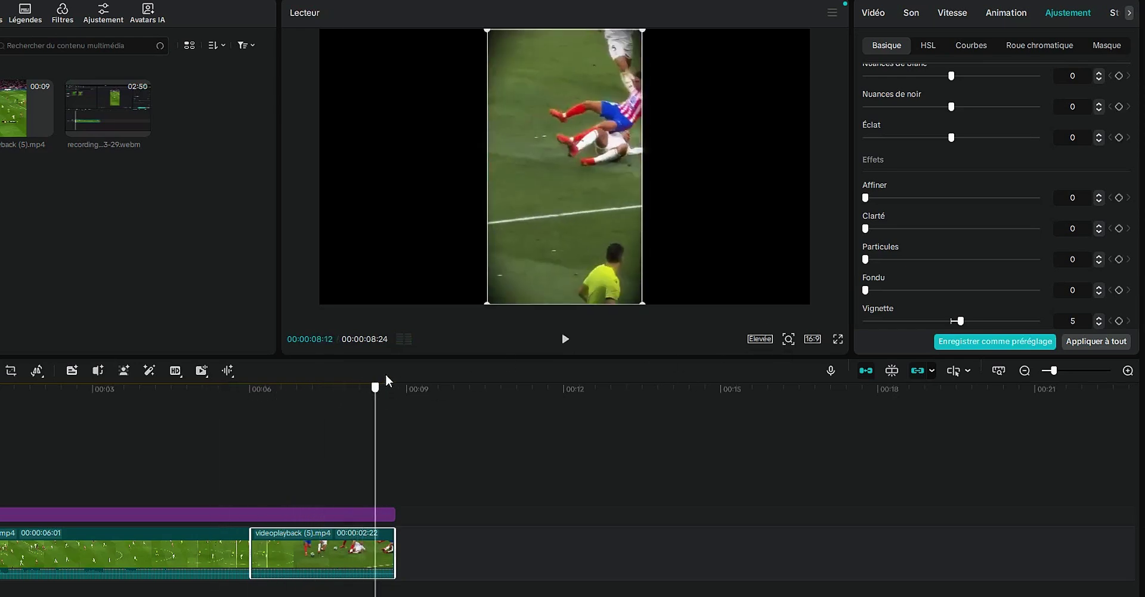
{"action": "left_click", "coordinate": [57, 388]}
{"action": "key", "text": "Home"}
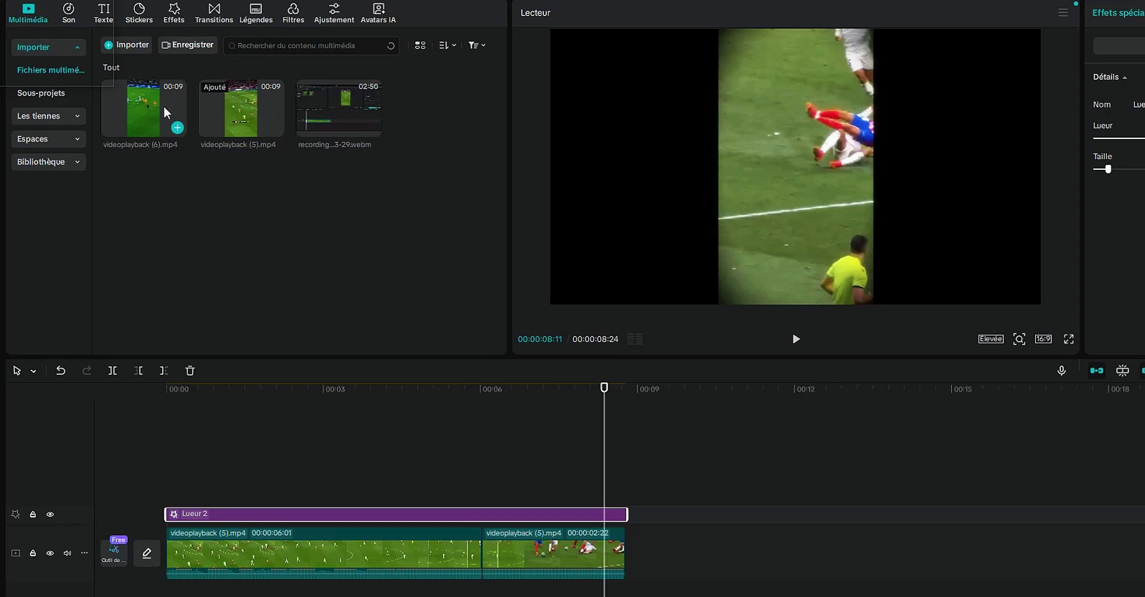
{"action": "left_click_drag", "start_coordinate": [163, 105], "coordinate": [434, 538]}
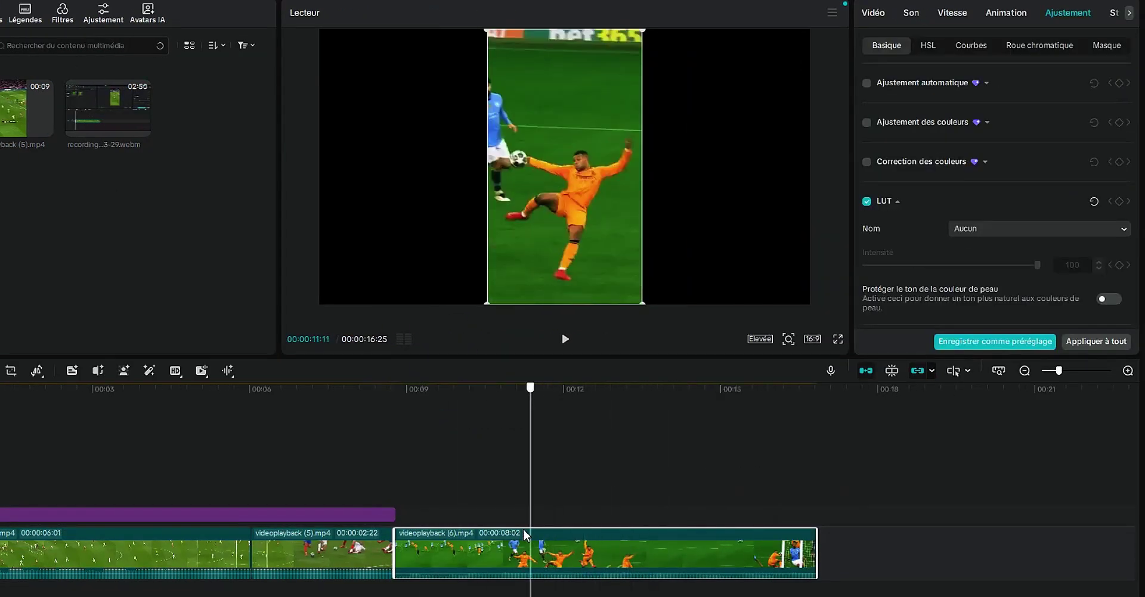
Split videoplayback (6).mp4 at 00:12 and delete the trailing piece
{"action": "left_click", "coordinate": [564, 525]}
{"action": "key", "text": "ctrl+b"}
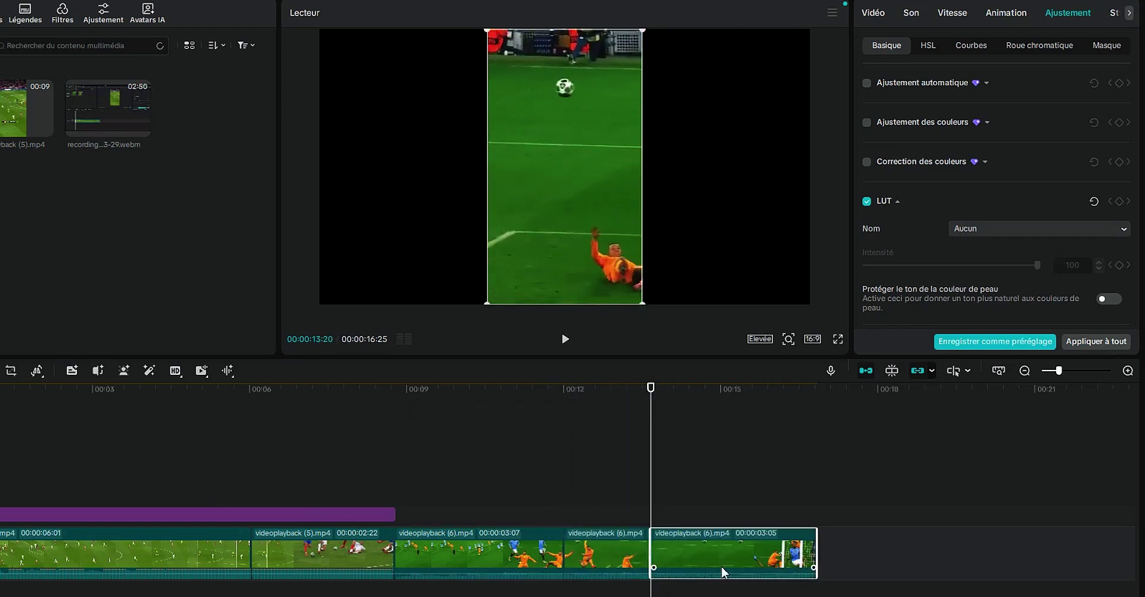
{"action": "key", "text": "Delete"}
Lower the orange saturation of videoplayback (6) to -24 in the HSL adjustments
{"action": "left_click", "coordinate": [447, 543]}
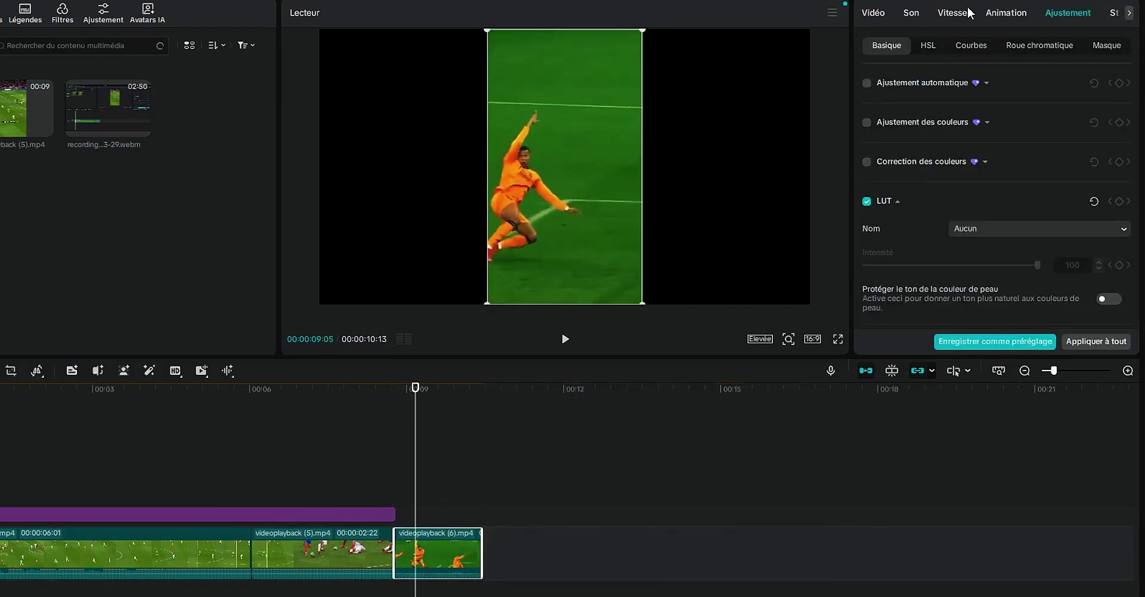
{"action": "left_click", "coordinate": [954, 13]}
{"action": "left_click", "coordinate": [1067, 13]}
{"action": "left_click", "coordinate": [928, 45]}
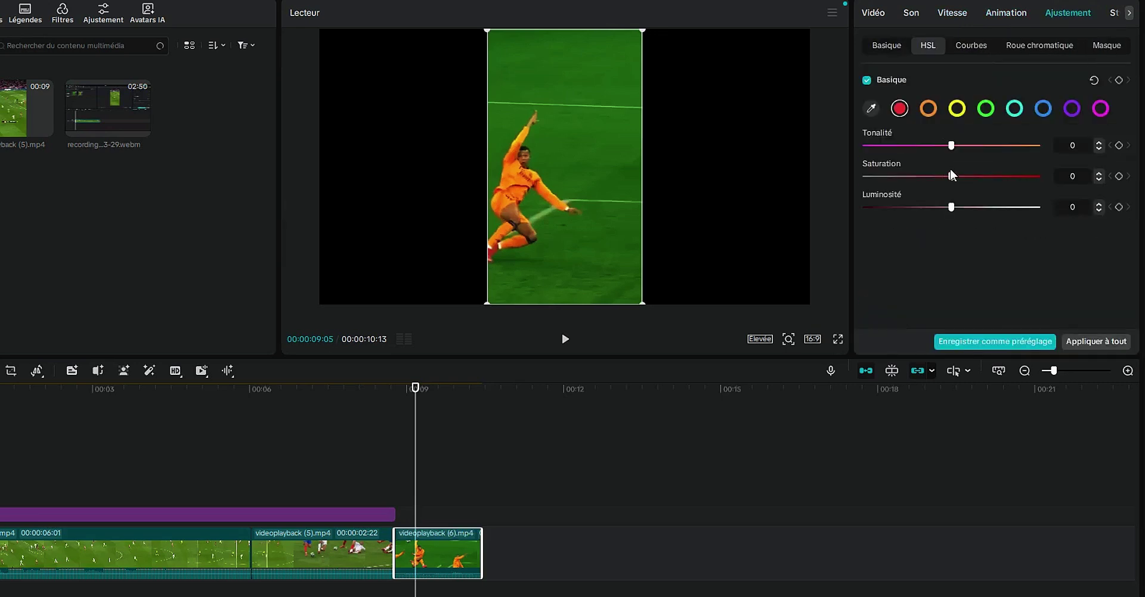
{"action": "mouse_move", "coordinate": [954, 176]}
{"action": "left_mouse_down"}
{"action": "mouse_move", "coordinate": [843, 181]}
{"action": "mouse_move", "coordinate": [913, 177]}
{"action": "left_mouse_up"}
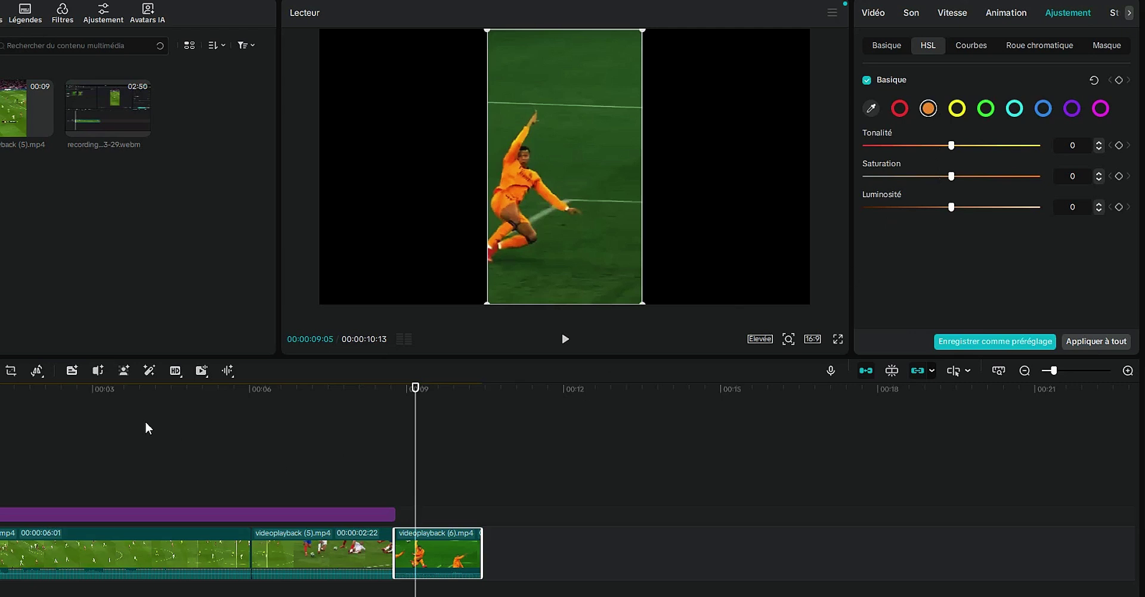
Preview the celebration shot and extend the Lueur 2 glow to the end of videoplayback (6)
{"action": "left_click", "coordinate": [135, 391]}
{"action": "left_click", "coordinate": [452, 391]}
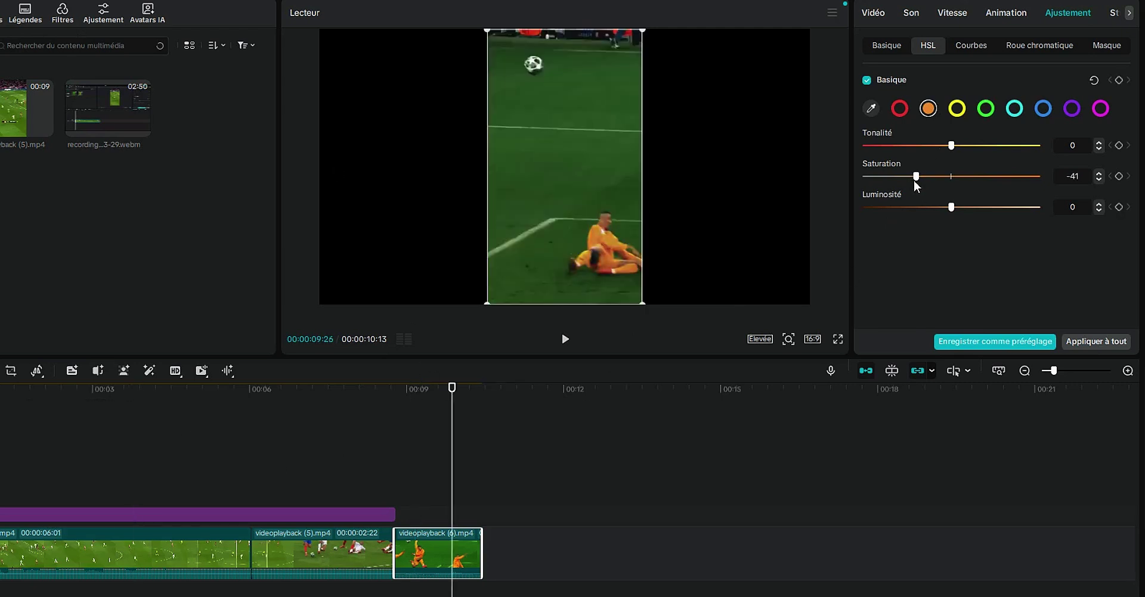
{"action": "left_click", "coordinate": [422, 402]}
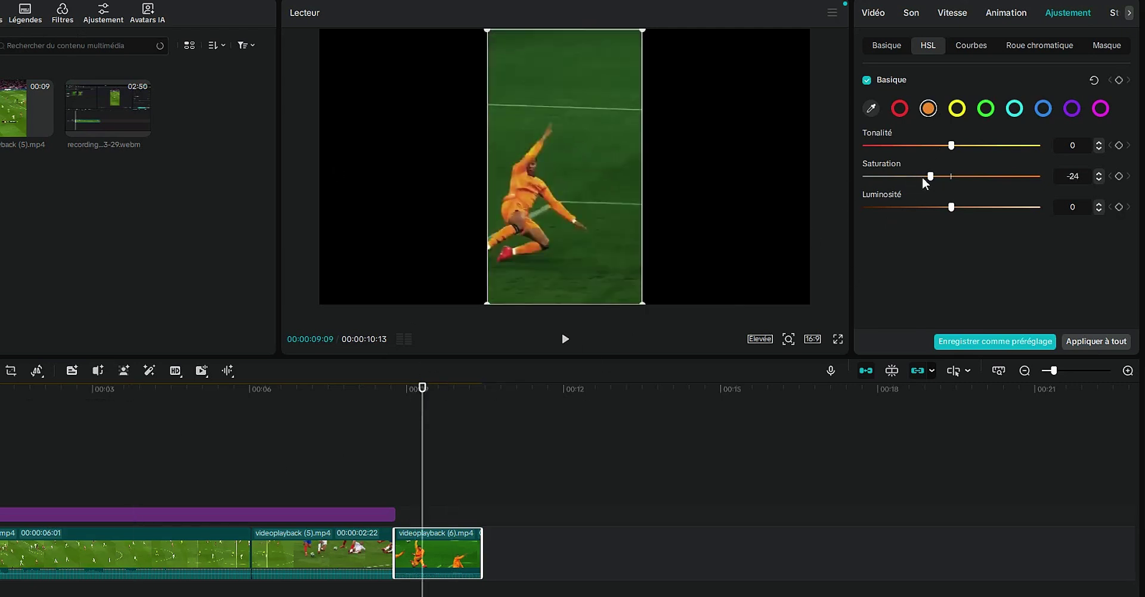
{"action": "left_click_drag", "start_coordinate": [394, 515], "coordinate": [482, 514]}
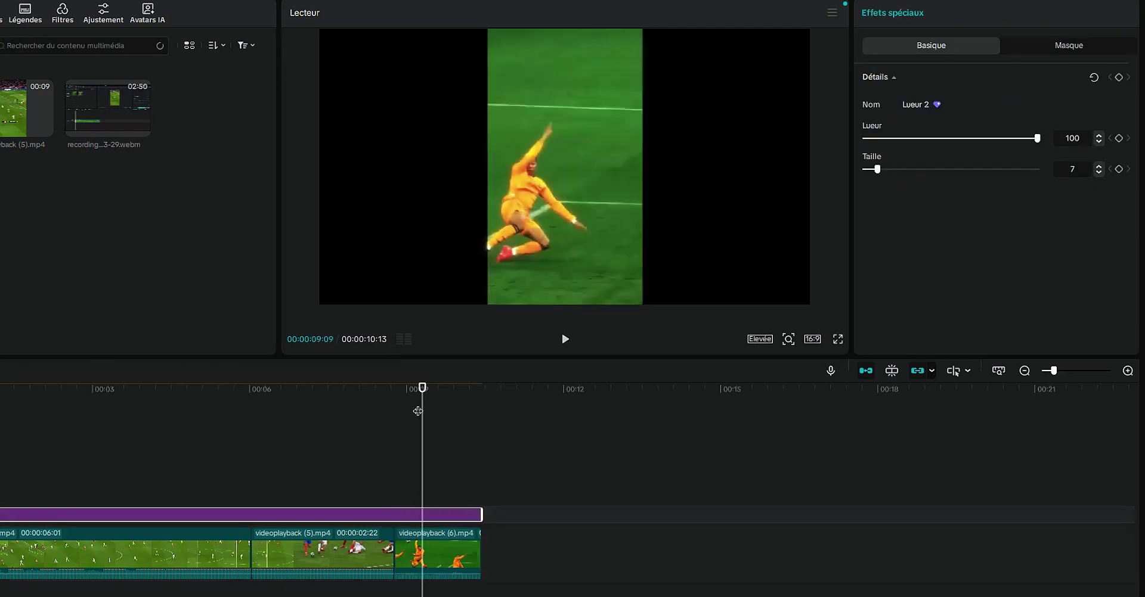
Tweak videoplayback (6)'s temperature, tint and saturation, and lower its exposure to -5
{"action": "left_click", "coordinate": [432, 540]}
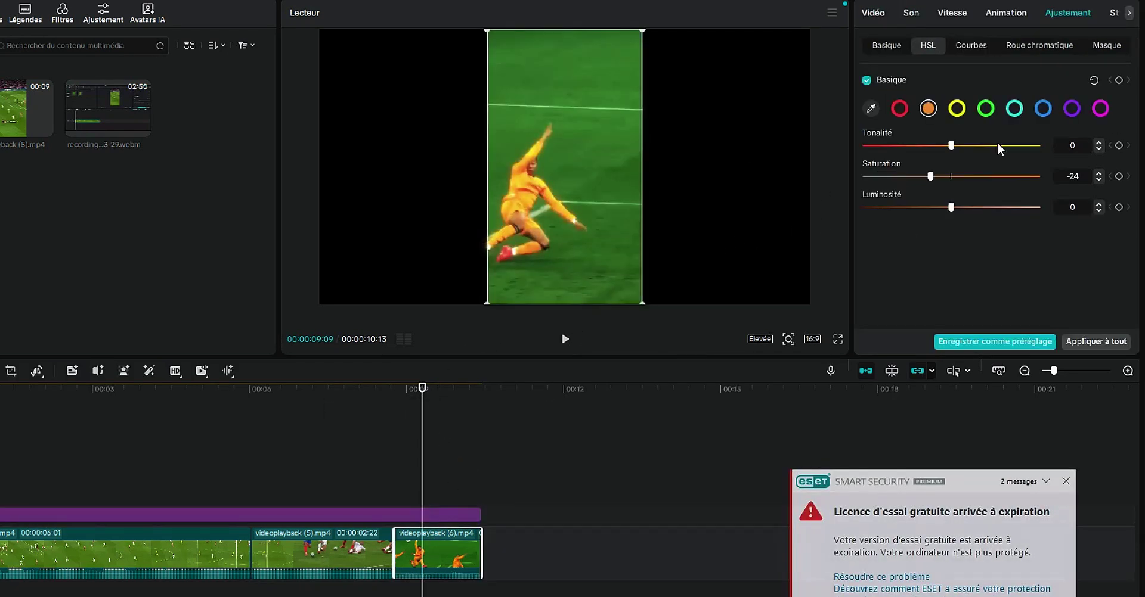
{"action": "left_click", "coordinate": [900, 49]}
{"action": "left_click", "coordinate": [912, 151]}
{"action": "scroll", "coordinate": [912, 151], "scroll_direction": "down", "scroll_amount": 1}
{"action": "mouse_move", "coordinate": [951, 135]}
{"action": "left_mouse_down"}
{"action": "mouse_move", "coordinate": [937, 135]}
{"action": "mouse_move", "coordinate": [965, 135]}
{"action": "left_mouse_up"}
{"action": "left_click_drag", "start_coordinate": [951, 198], "coordinate": [941, 166]}
{"action": "mouse_move", "coordinate": [950, 258]}
{"action": "left_mouse_down"}
{"action": "mouse_move", "coordinate": [941, 257]}
{"action": "mouse_move", "coordinate": [945, 288]}
{"action": "mouse_move", "coordinate": [944, 257]}
{"action": "mouse_move", "coordinate": [968, 288]}
{"action": "mouse_move", "coordinate": [951, 288]}
{"action": "left_mouse_up"}
Give videoplayback (6) Affiner 20, Fondu 8 and Vignette 3
{"action": "scroll", "coordinate": [944, 288], "scroll_direction": "down", "scroll_amount": 2}
{"action": "scroll", "coordinate": [960, 269], "scroll_direction": "down", "scroll_amount": 2}
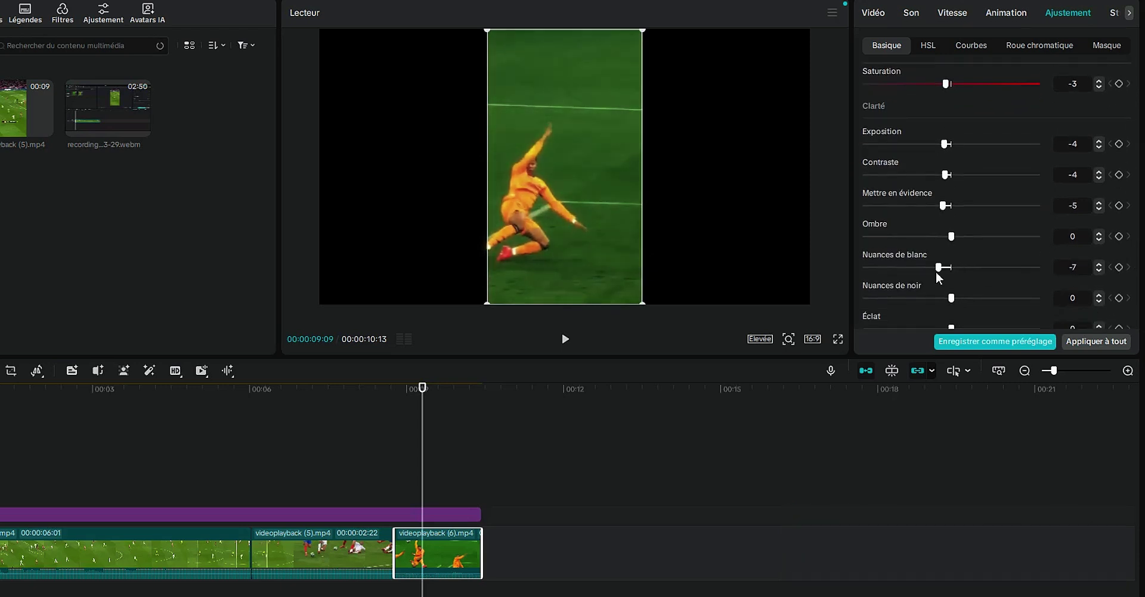
{"action": "scroll", "coordinate": [949, 275], "scroll_direction": "down", "scroll_amount": 2}
{"action": "left_click_drag", "start_coordinate": [952, 220], "coordinate": [945, 220]}
{"action": "left_click", "coordinate": [900, 276]}
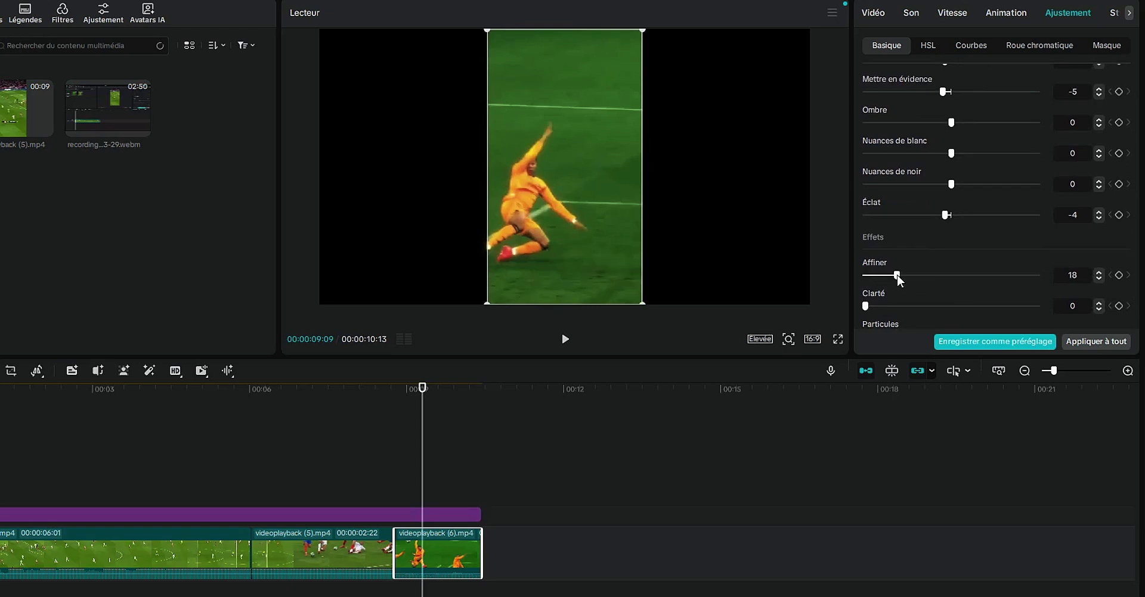
{"action": "scroll", "coordinate": [900, 274], "scroll_direction": "down", "scroll_amount": 1}
{"action": "scroll", "coordinate": [901, 276], "scroll_direction": "down", "scroll_amount": 1}
{"action": "left_click", "coordinate": [888, 290]}
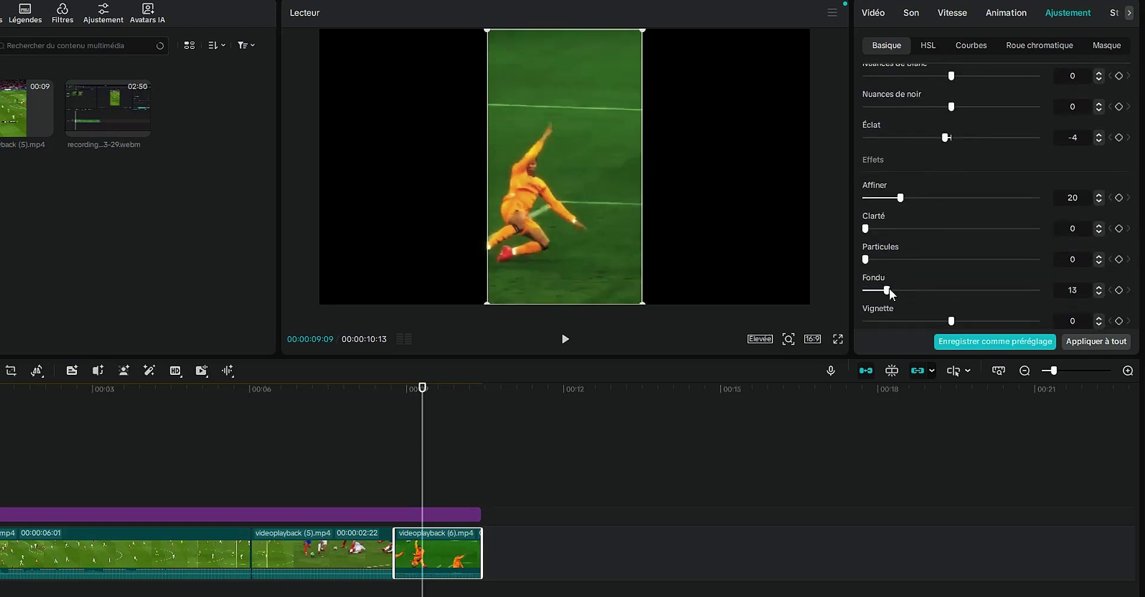
{"action": "left_click", "coordinate": [957, 322]}
Set the preview playback quality to Maximale
{"action": "left_click", "coordinate": [563, 339]}
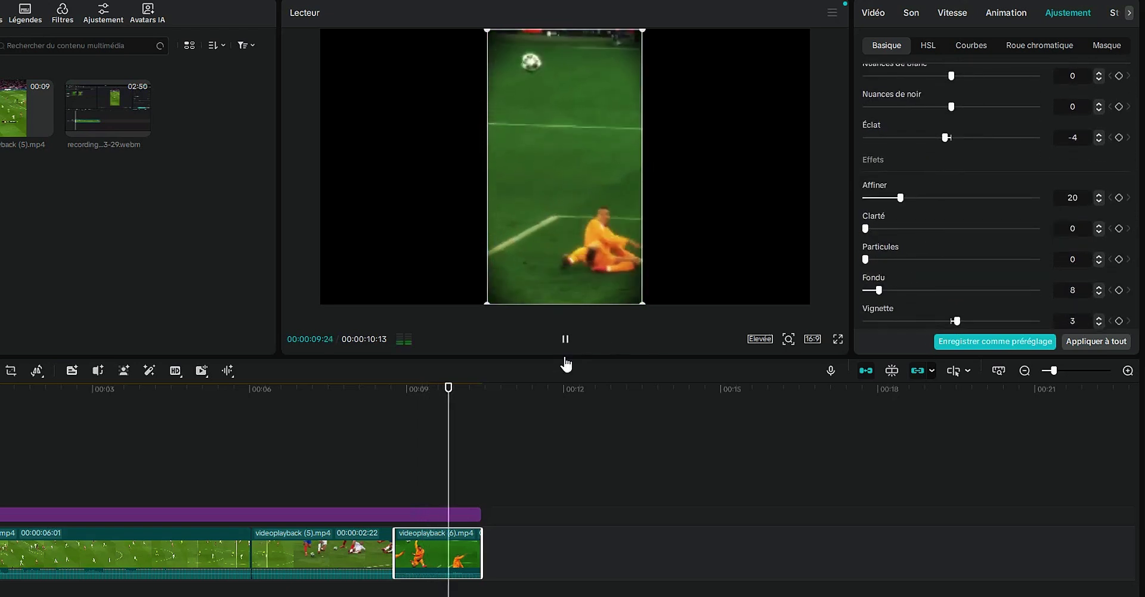
{"action": "key", "text": "space"}
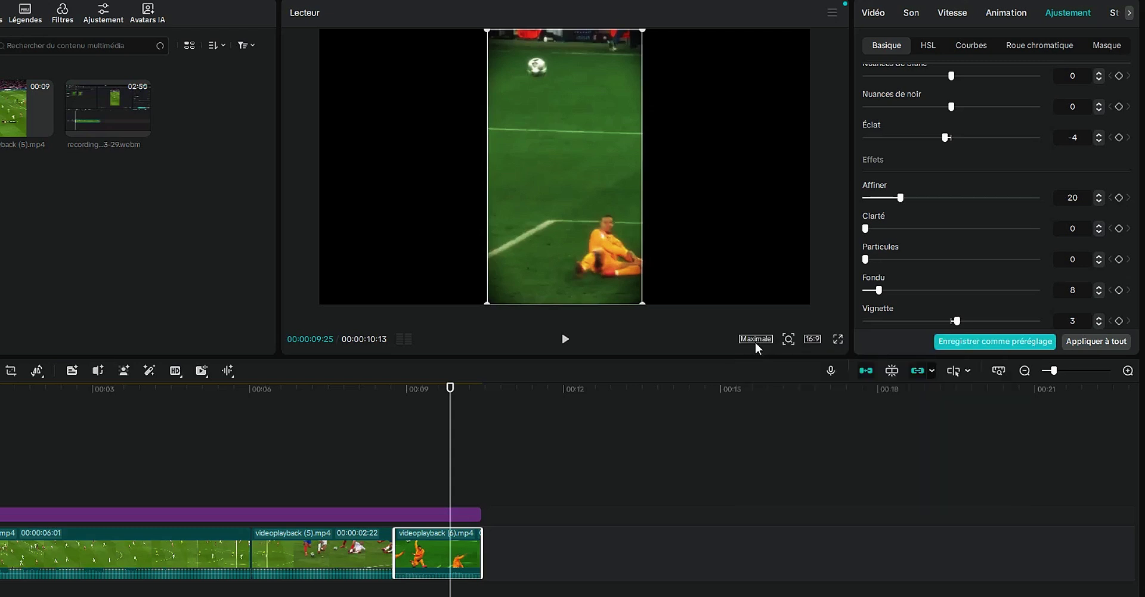
{"action": "left_click", "coordinate": [565, 340]}
{"action": "left_click", "coordinate": [760, 339]}
{"action": "left_click", "coordinate": [815, 363]}
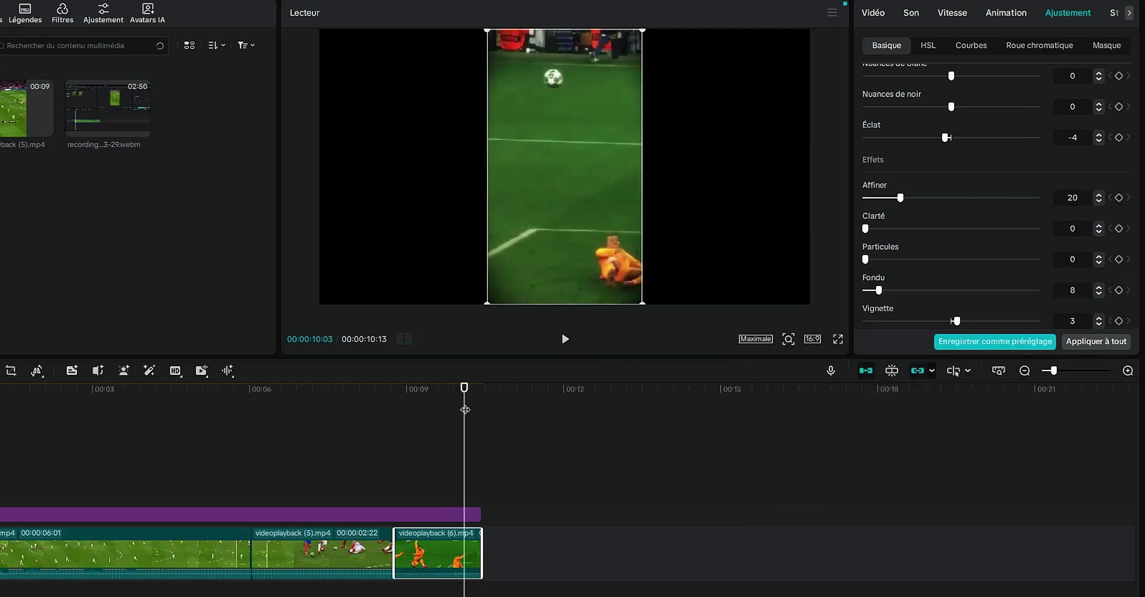
Scrub to about 00:02:28 and add a 'Texte par défaut' text clip there
{"action": "left_click", "coordinate": [421, 424]}
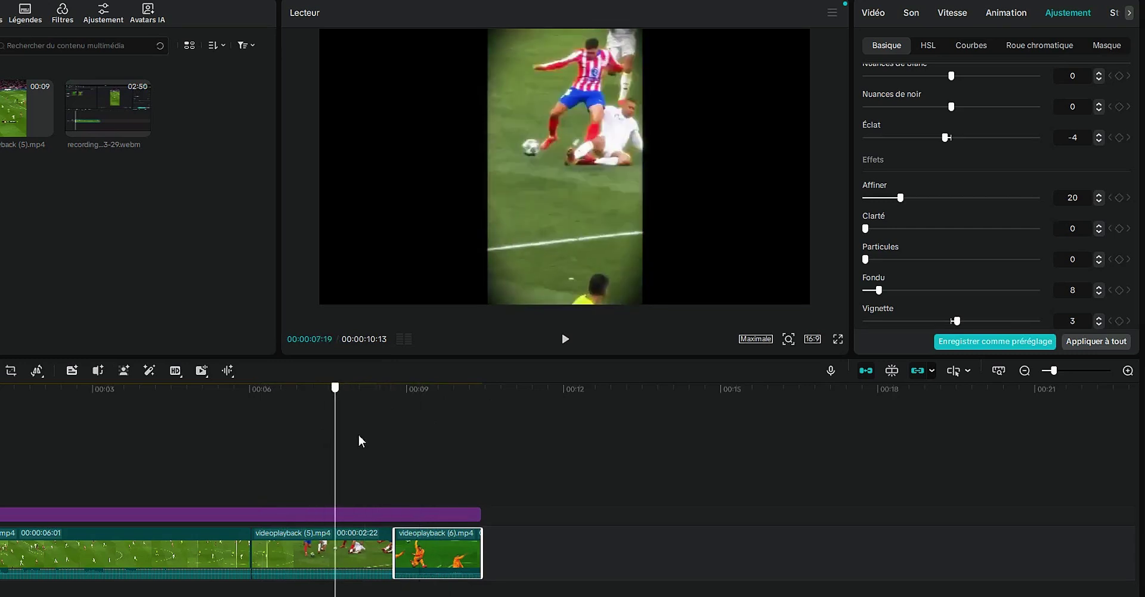
{"action": "mouse_move", "coordinate": [421, 424]}
{"action": "left_mouse_down"}
{"action": "mouse_move", "coordinate": [79, 475]}
{"action": "mouse_move", "coordinate": [89, 462]}
{"action": "left_mouse_up"}
{"action": "left_click", "coordinate": [90, 536]}
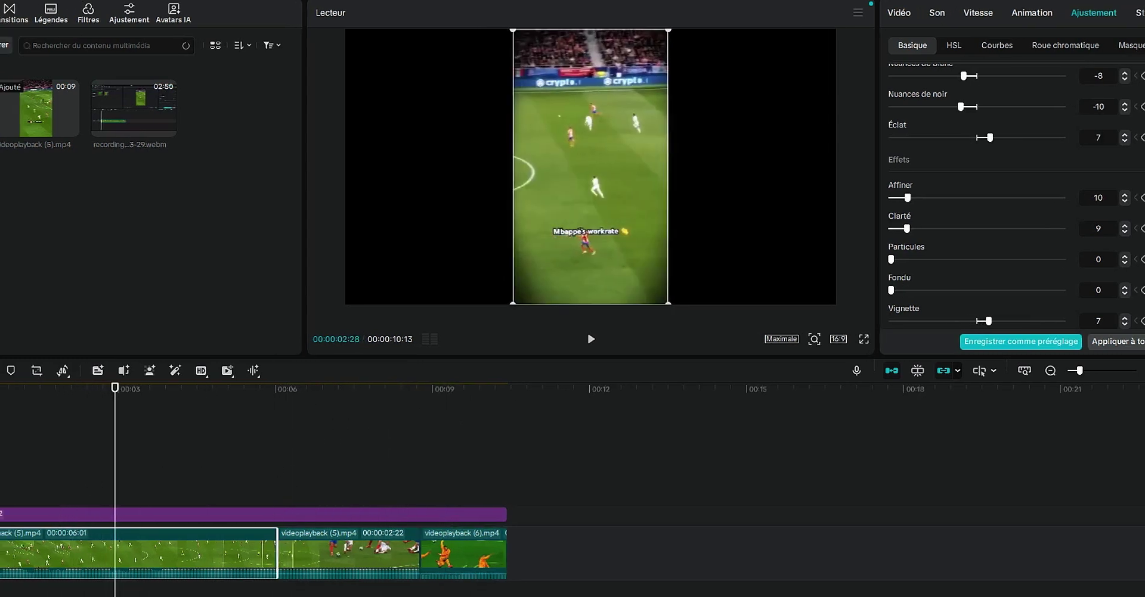
{"action": "left_click", "coordinate": [97, 12]}
{"action": "left_click", "coordinate": [146, 89]}
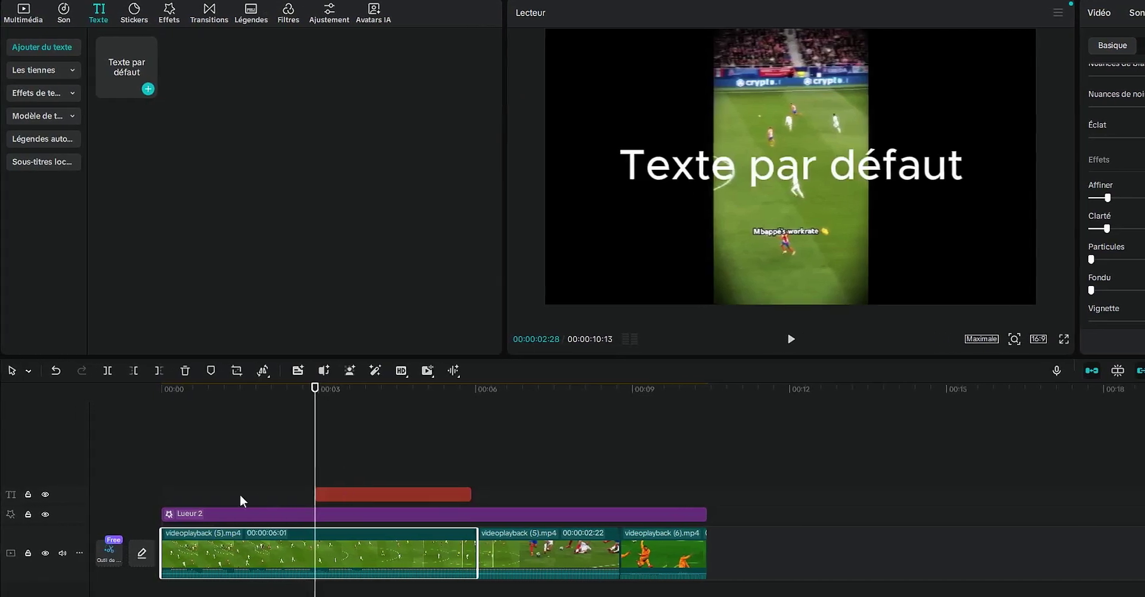
Move the text clip to 00:00, extend it to about 6 seconds, and replace its placeholder with MPAPPE
{"action": "left_click", "coordinate": [416, 495]}
{"action": "left_click_drag", "start_coordinate": [337, 494], "coordinate": [187, 494]}
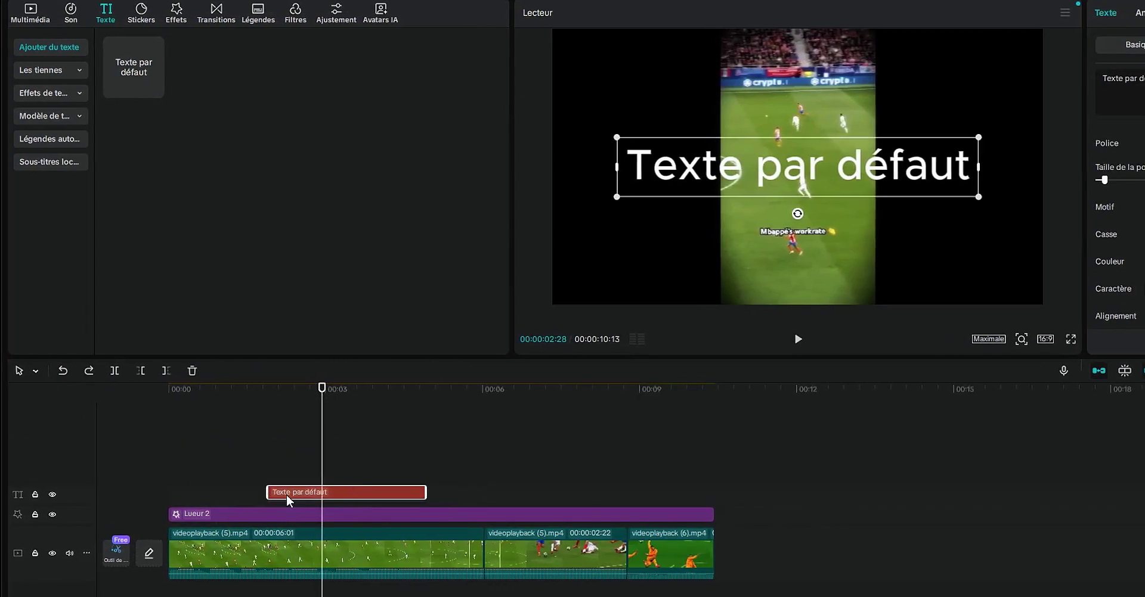
{"action": "left_click_drag", "start_coordinate": [328, 494], "coordinate": [482, 494]}
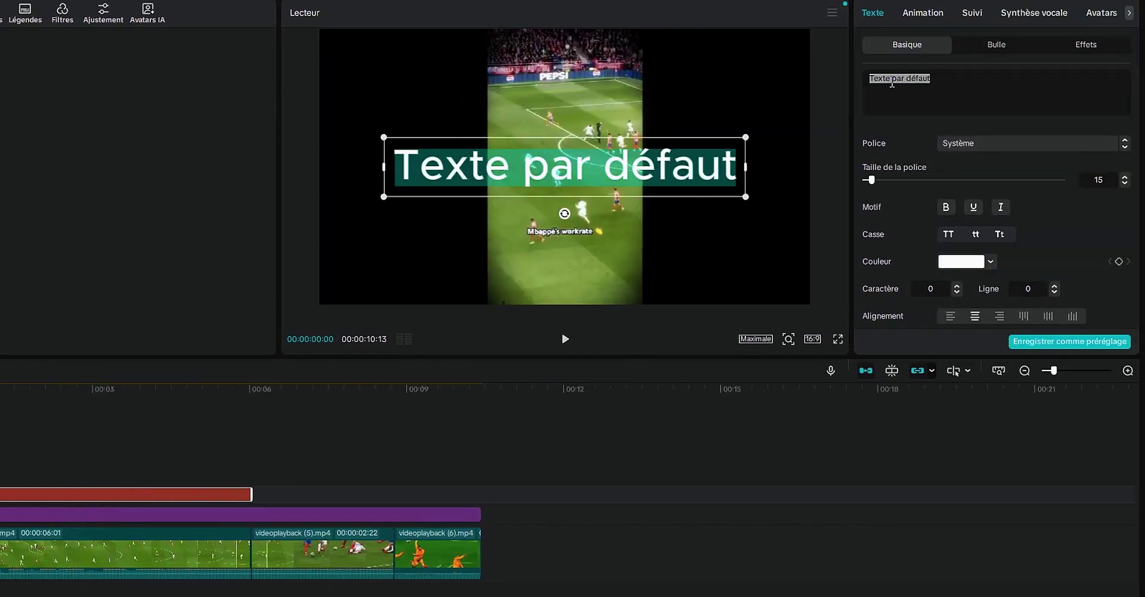
{"action": "key", "text": "BackSpace"}
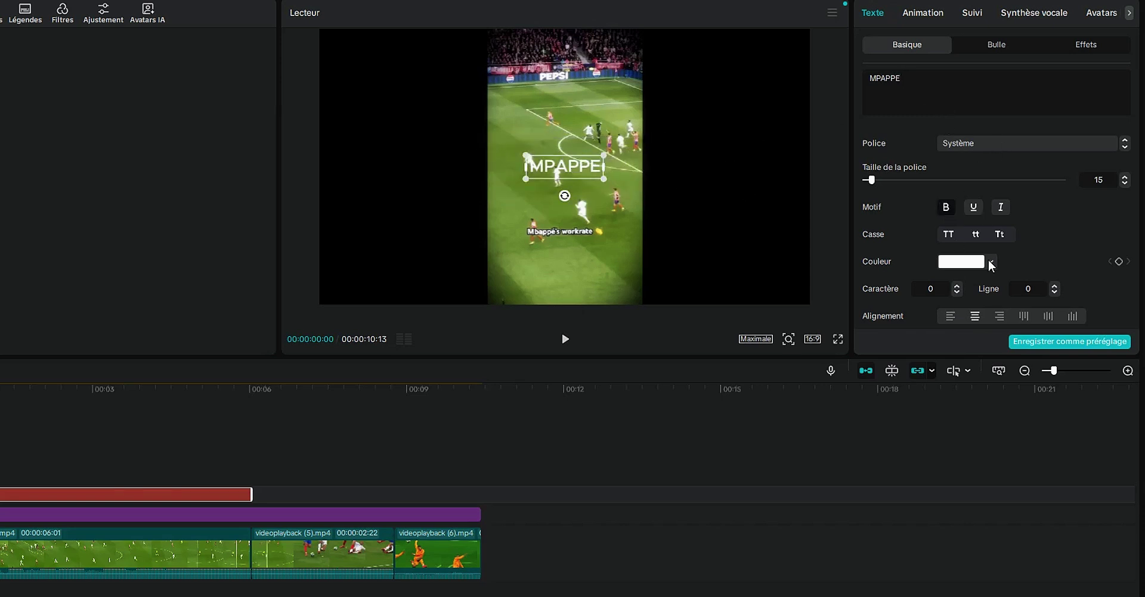
Colour the MPAPPE title blue (2895EE)
{"action": "left_click", "coordinate": [990, 264]}
{"action": "left_click", "coordinate": [1041, 297]}
{"action": "left_click", "coordinate": [910, 457]}
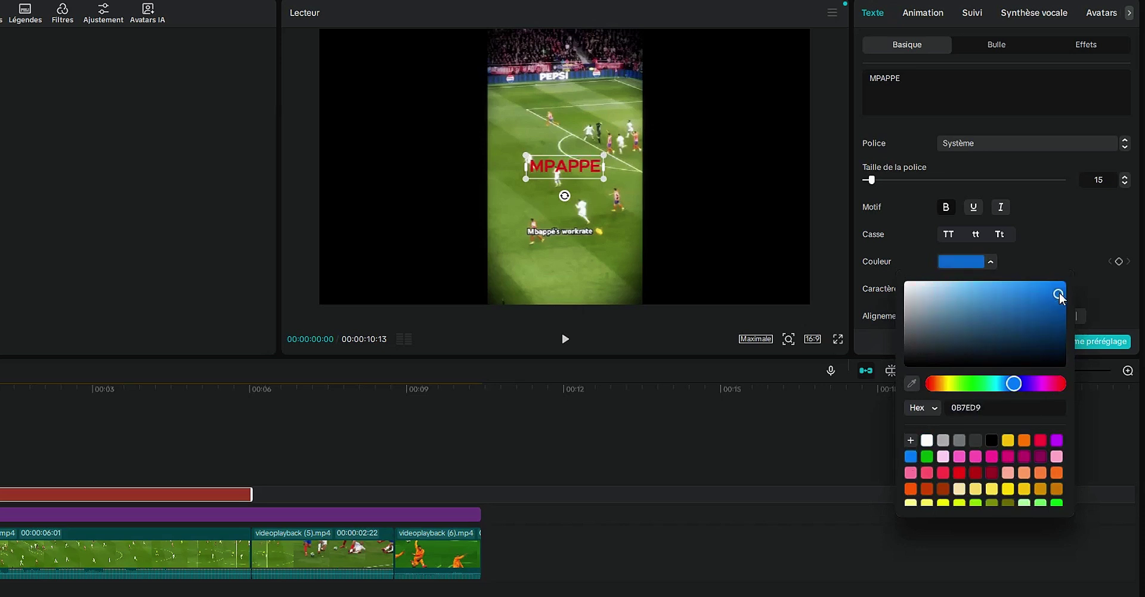
{"action": "left_click", "coordinate": [1042, 256]}
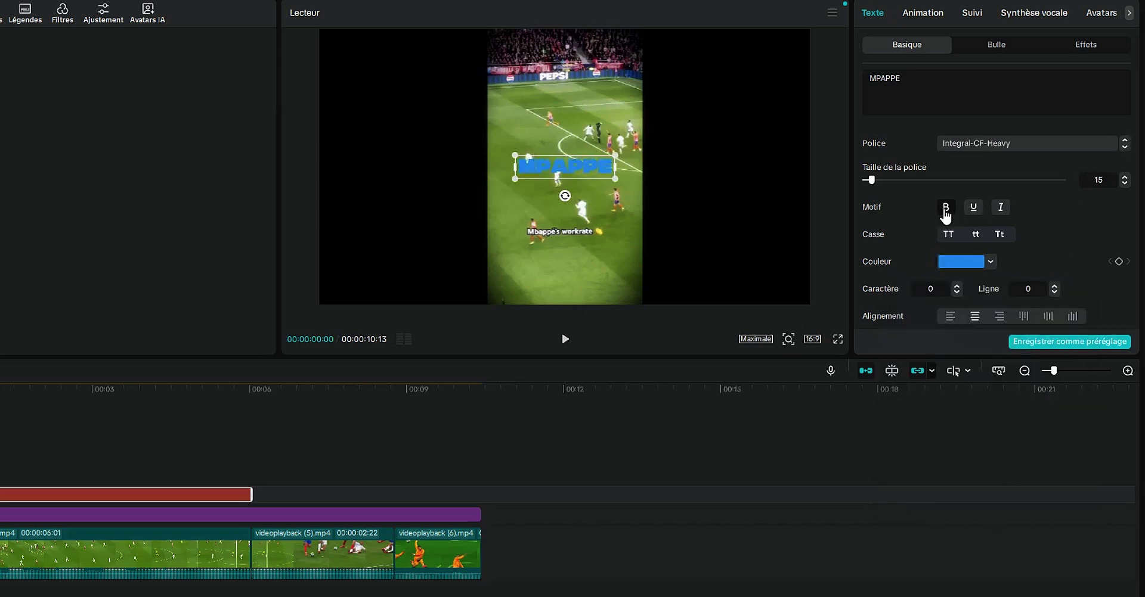
Move the Lueur 2 glow onto a track above the MPAPPE title and reselect the title
{"action": "scroll", "coordinate": [987, 210], "scroll_direction": "down", "scroll_amount": 2}
{"action": "scroll", "coordinate": [1059, 236], "scroll_direction": "down", "scroll_amount": 3}
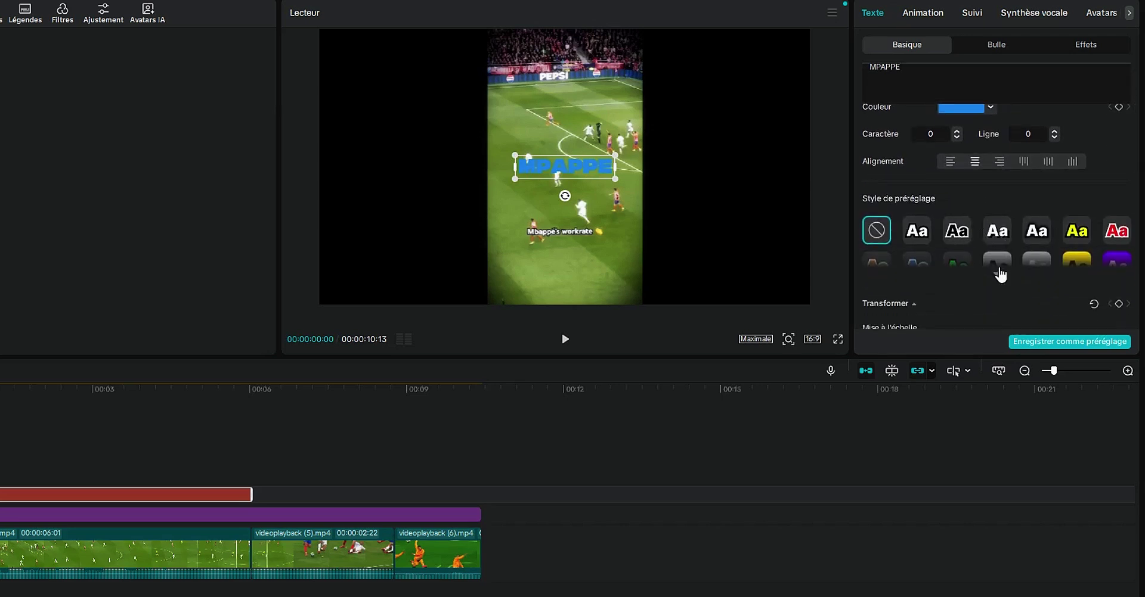
{"action": "scroll", "coordinate": [899, 289], "scroll_direction": "up", "scroll_amount": 3}
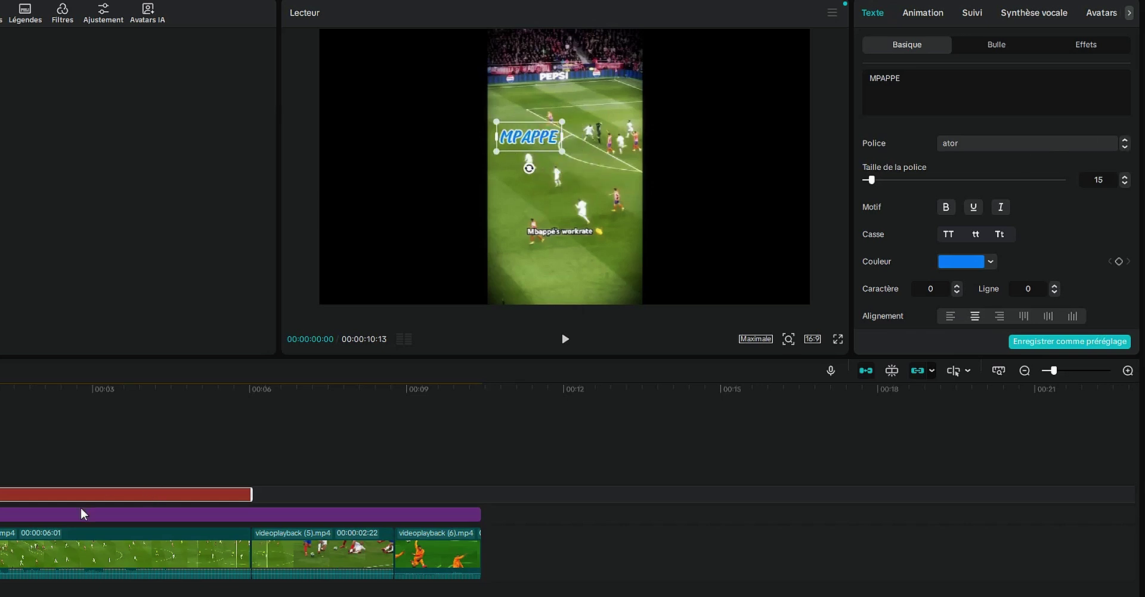
{"action": "left_click_drag", "start_coordinate": [84, 514], "coordinate": [77, 478]}
{"action": "left_click", "coordinate": [537, 142]}
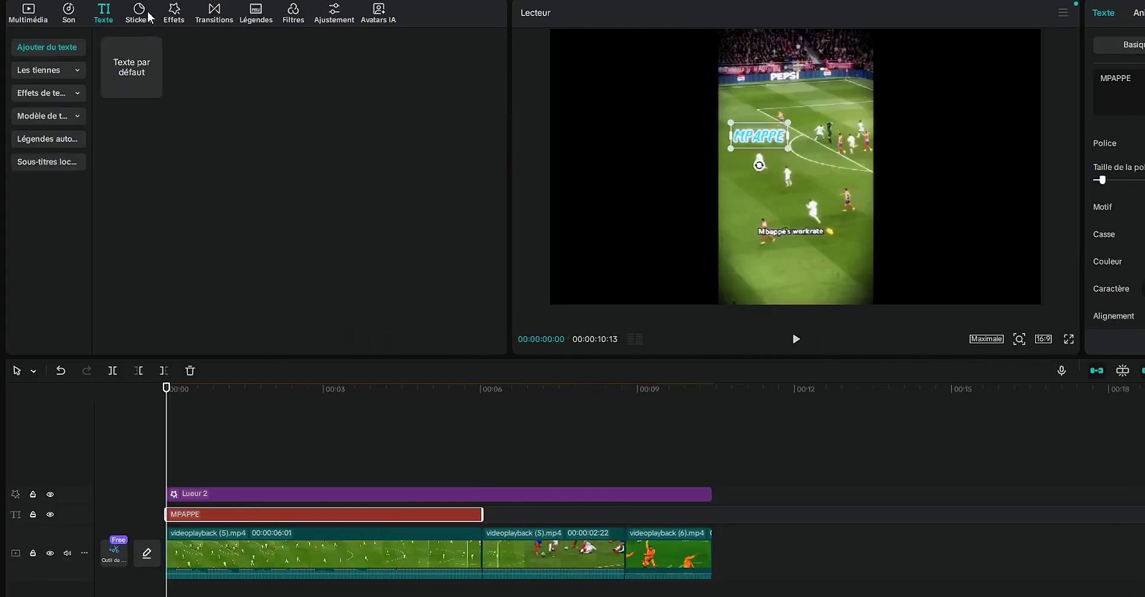
Search stickers for 'TRiangle' and download the red downward triangle sticker
{"action": "left_click", "coordinate": [139, 12]}
{"action": "left_click", "coordinate": [220, 45]}
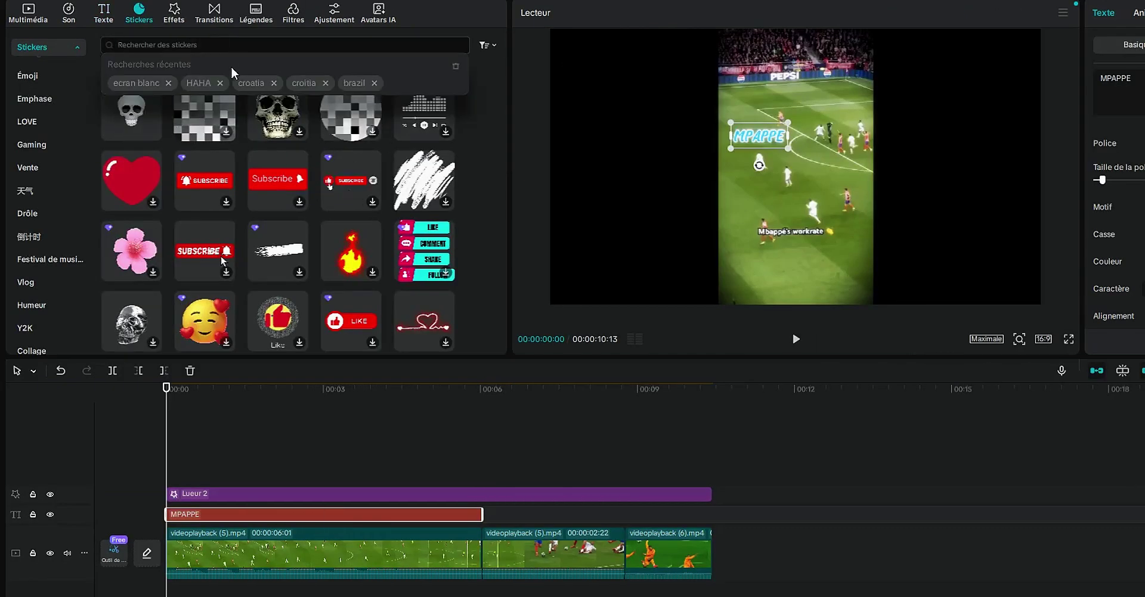
{"action": "type", "text": "TRiangle"}
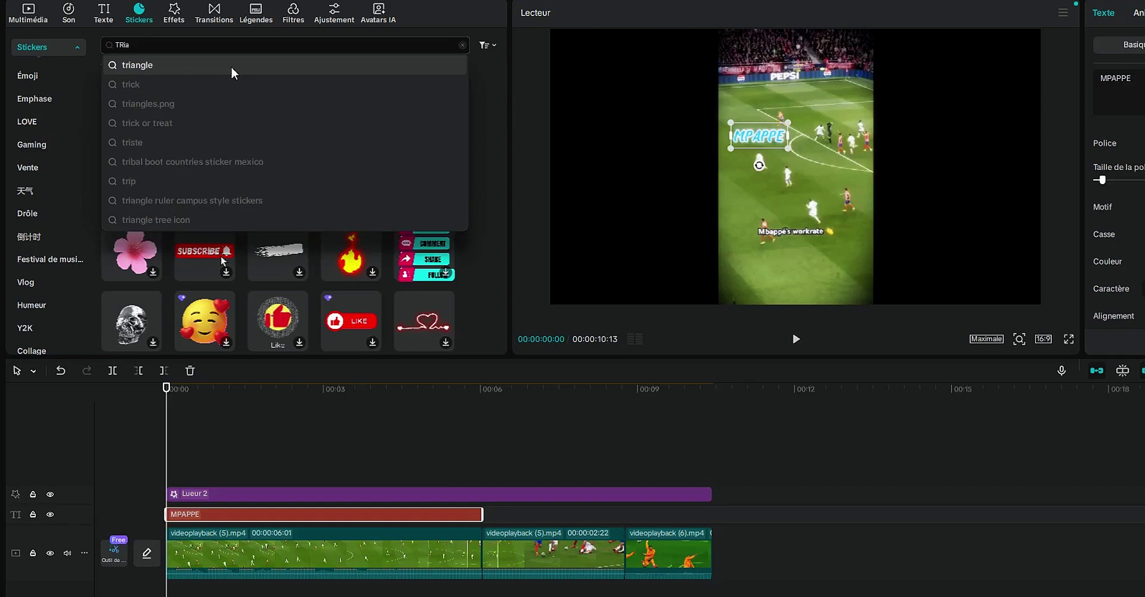
{"action": "key", "text": "Return"}
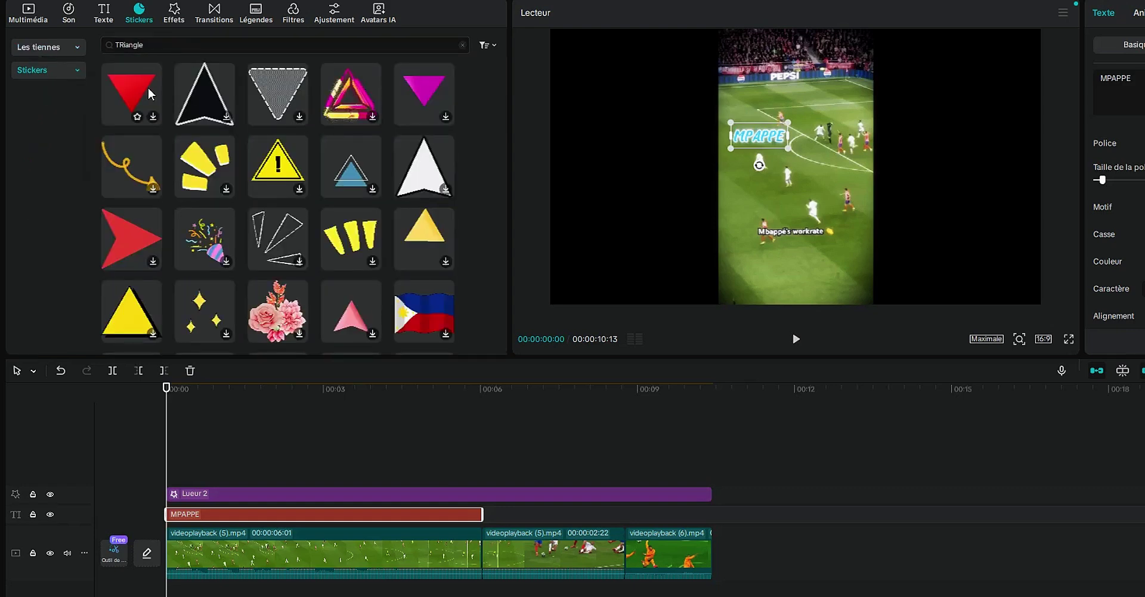
{"action": "left_click", "coordinate": [148, 90]}
Place the red triangle sticker clip on the track just below the MPAPPE title
{"action": "left_click_drag", "start_coordinate": [194, 409], "coordinate": [196, 472]}
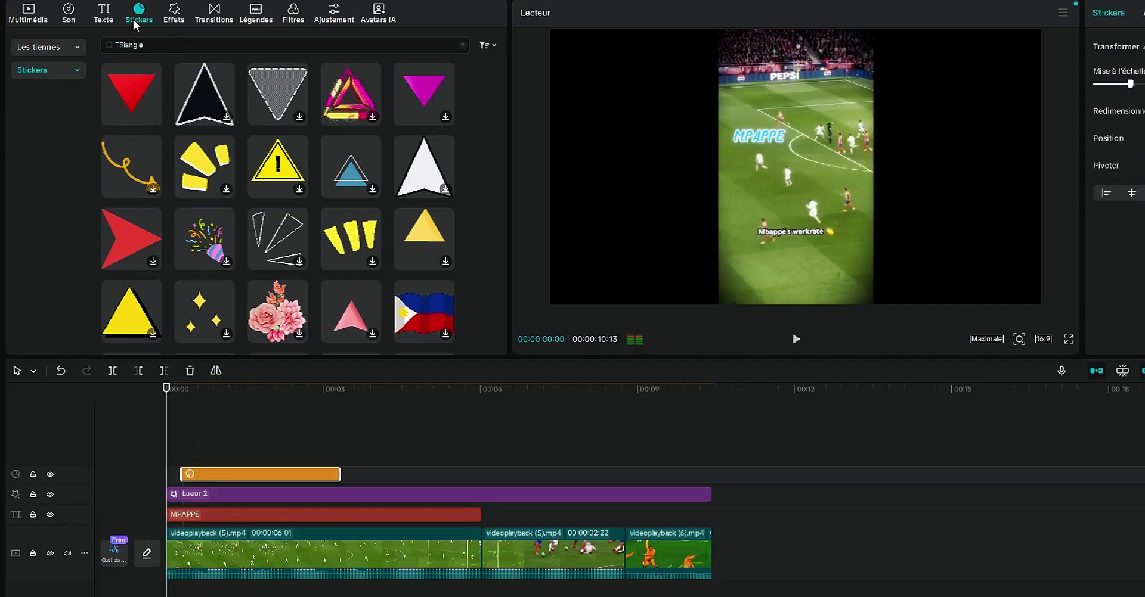
{"action": "left_click_drag", "start_coordinate": [103, 488], "coordinate": [120, 487]}
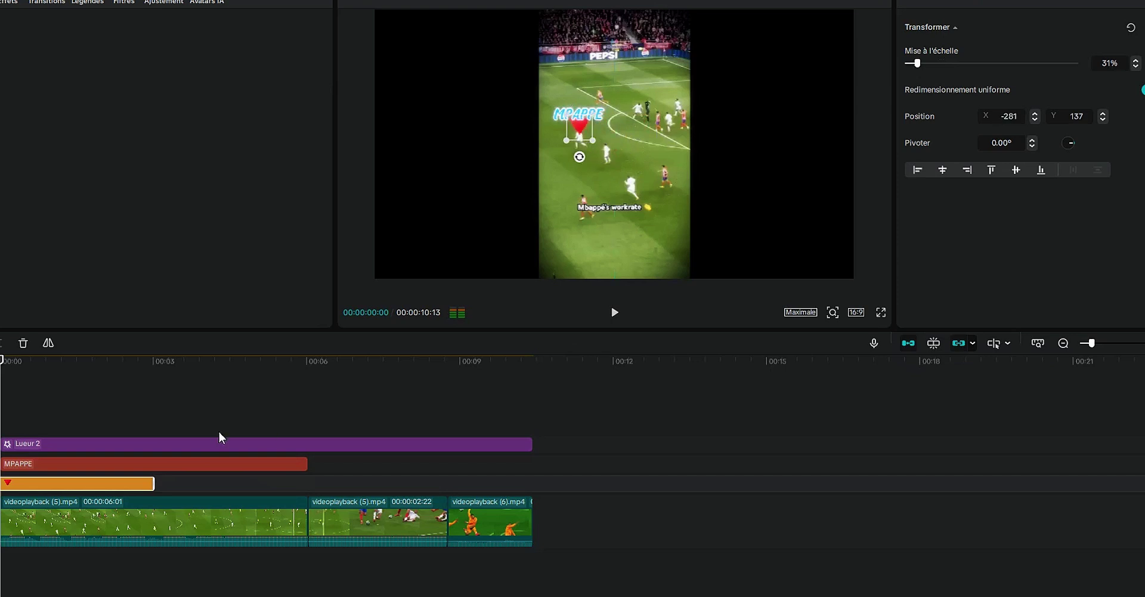
{"action": "left_click_drag", "start_coordinate": [123, 380], "coordinate": [1, 400]}
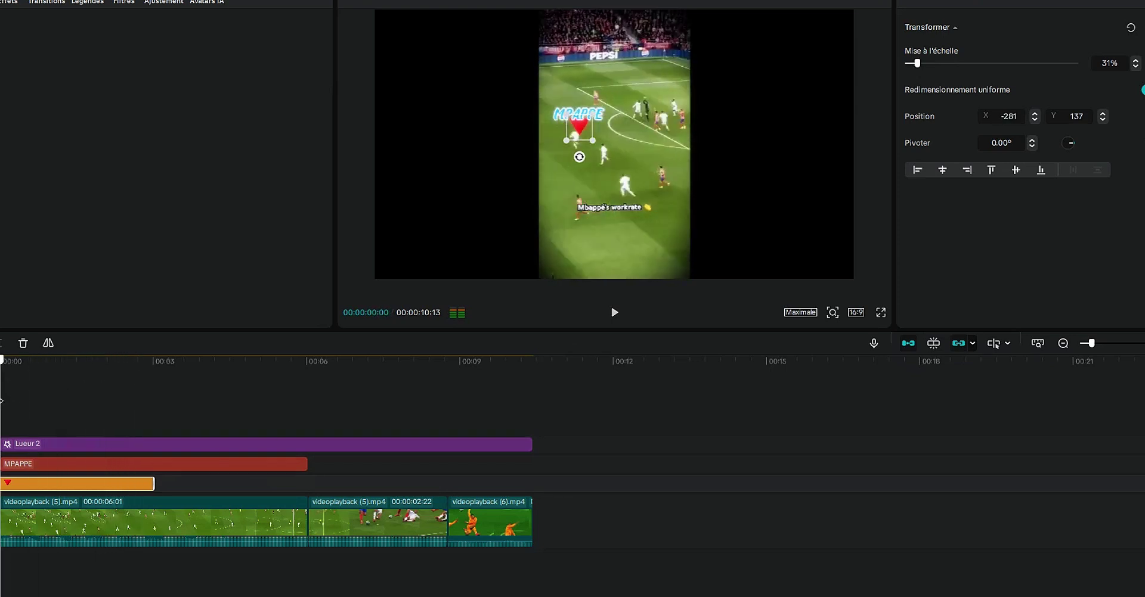
Scale the triangle to 18% under the MPAPPE title and stretch it to about 6 seconds
{"action": "left_click_drag", "start_coordinate": [605, 115], "coordinate": [600, 109]}
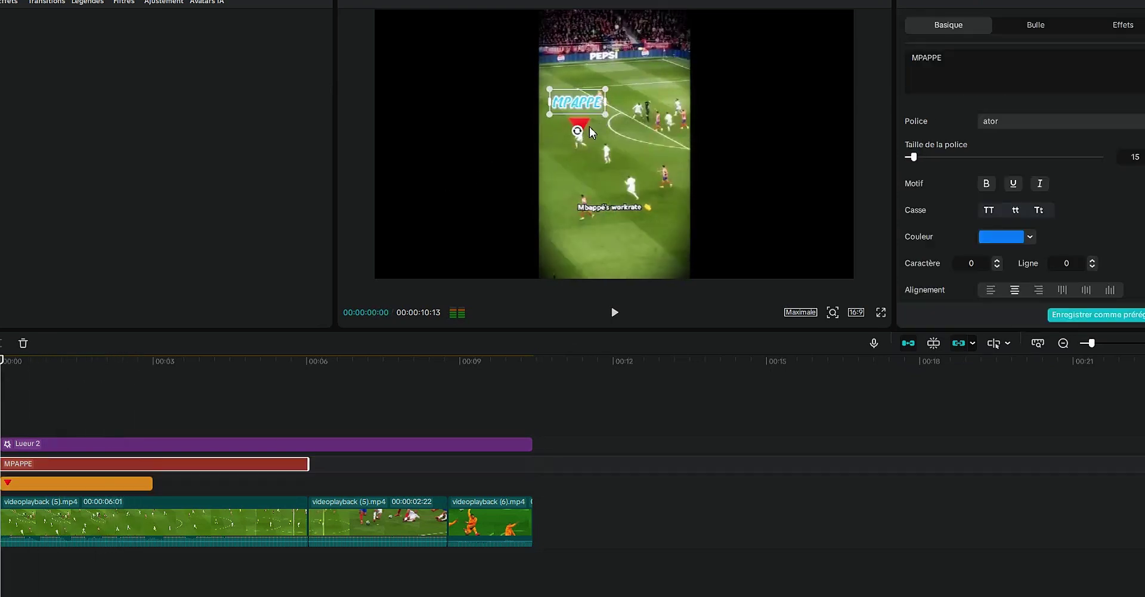
{"action": "left_click", "coordinate": [587, 127]}
{"action": "left_click", "coordinate": [583, 109]}
{"action": "left_click_drag", "start_coordinate": [608, 121], "coordinate": [601, 111]}
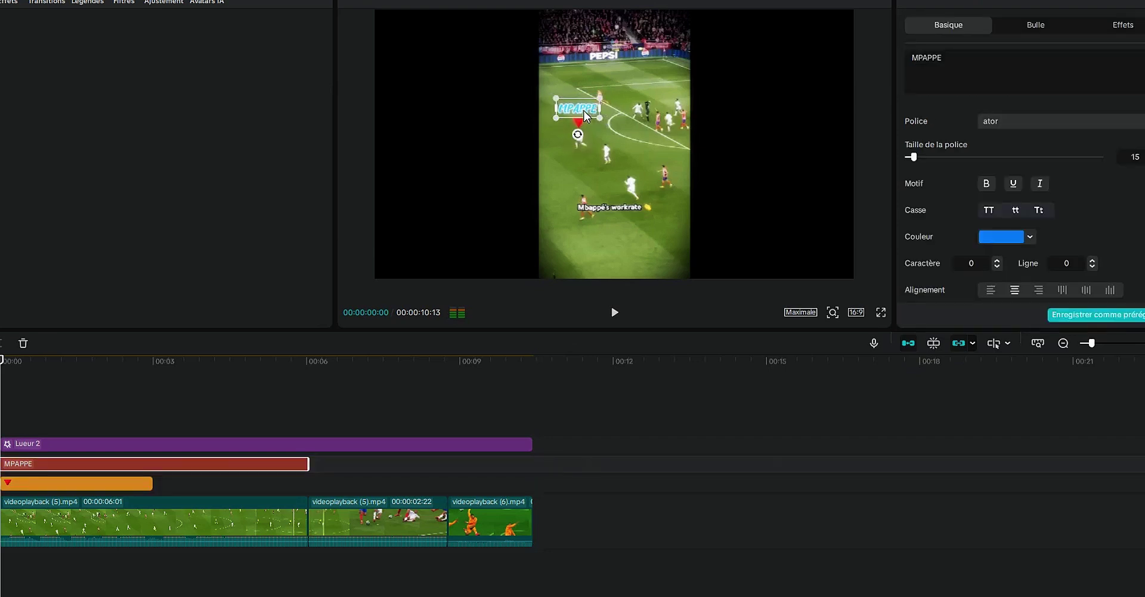
{"action": "left_click_drag", "start_coordinate": [151, 482], "coordinate": [307, 481]}
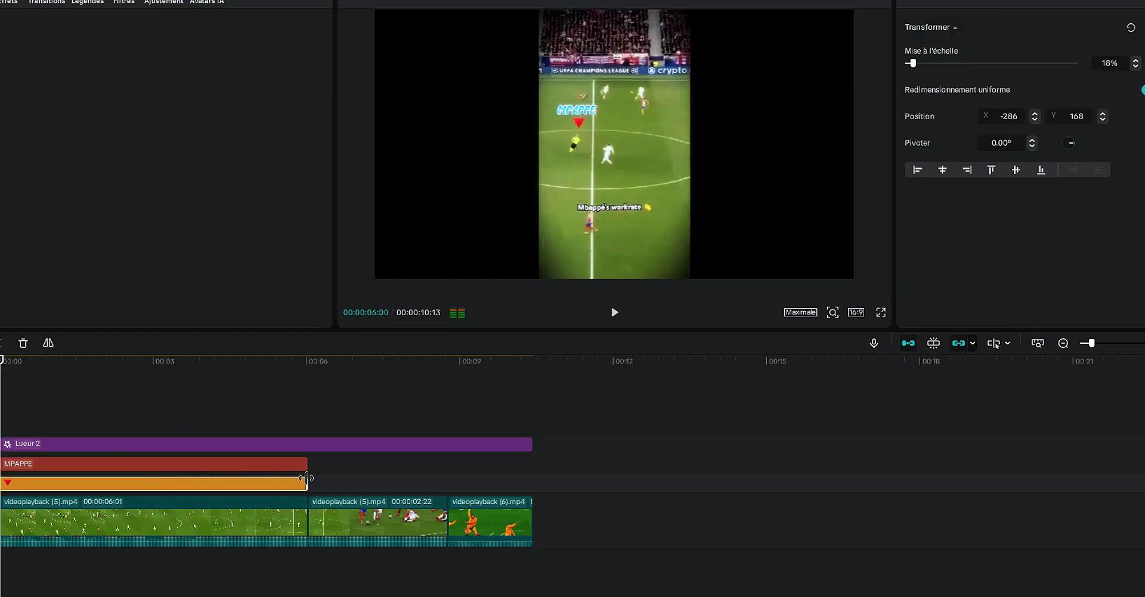
Group the MPAPPE title and red triangle clips, undoing an accidental combine first
{"action": "left_click", "coordinate": [276, 484]}
{"action": "right_click", "coordinate": [259, 481]}
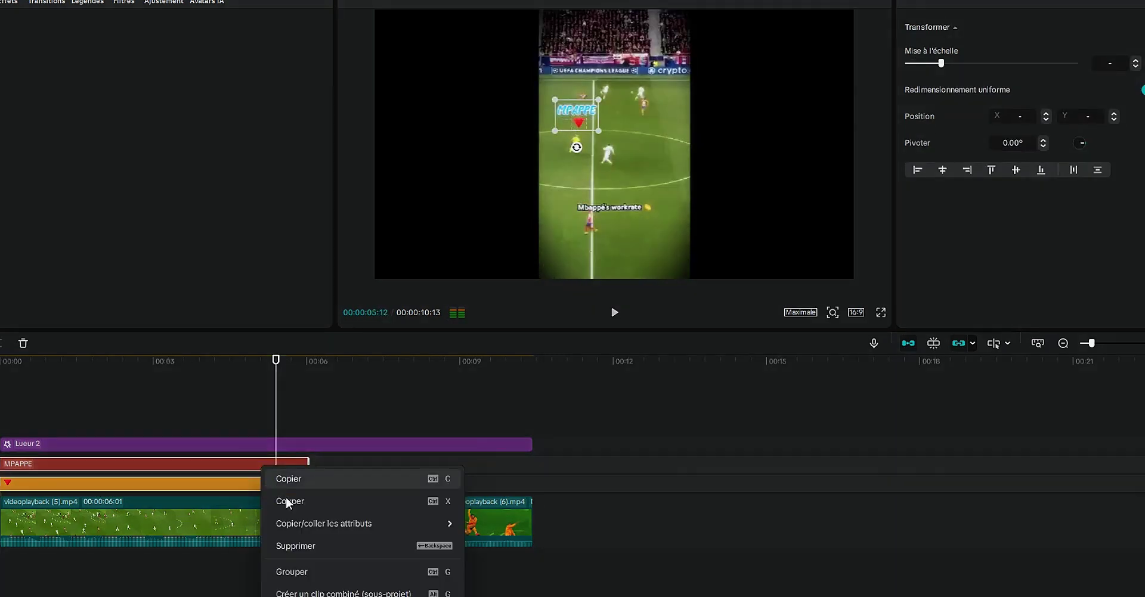
{"action": "left_click", "coordinate": [280, 590]}
{"action": "left_click_drag", "start_coordinate": [232, 377], "coordinate": [2, 378]}
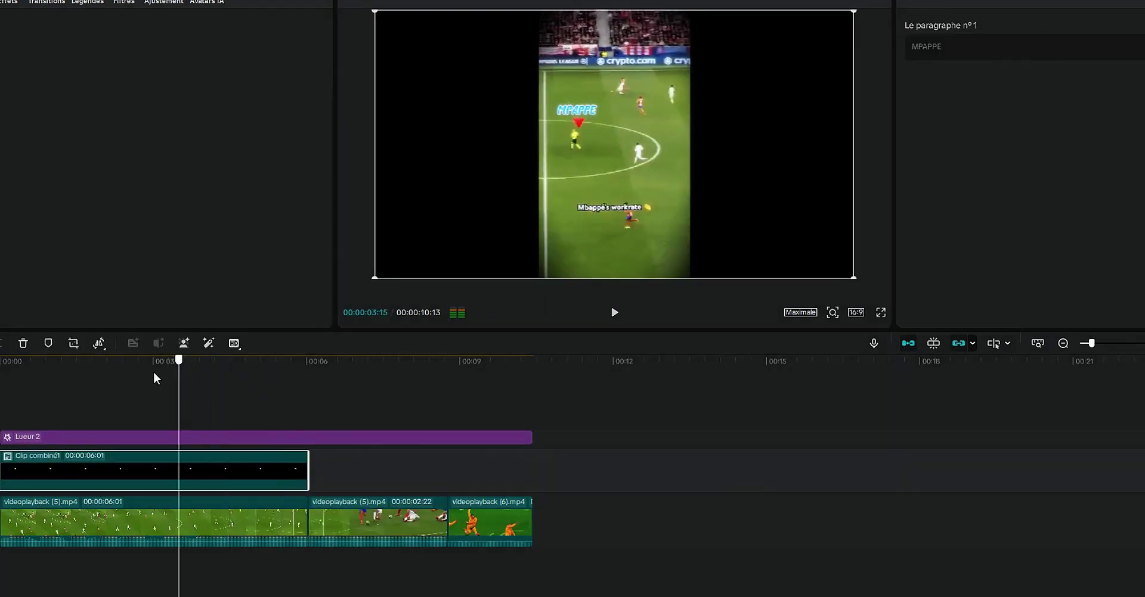
{"action": "key", "text": "ctrl+z"}
{"action": "right_click", "coordinate": [125, 471]}
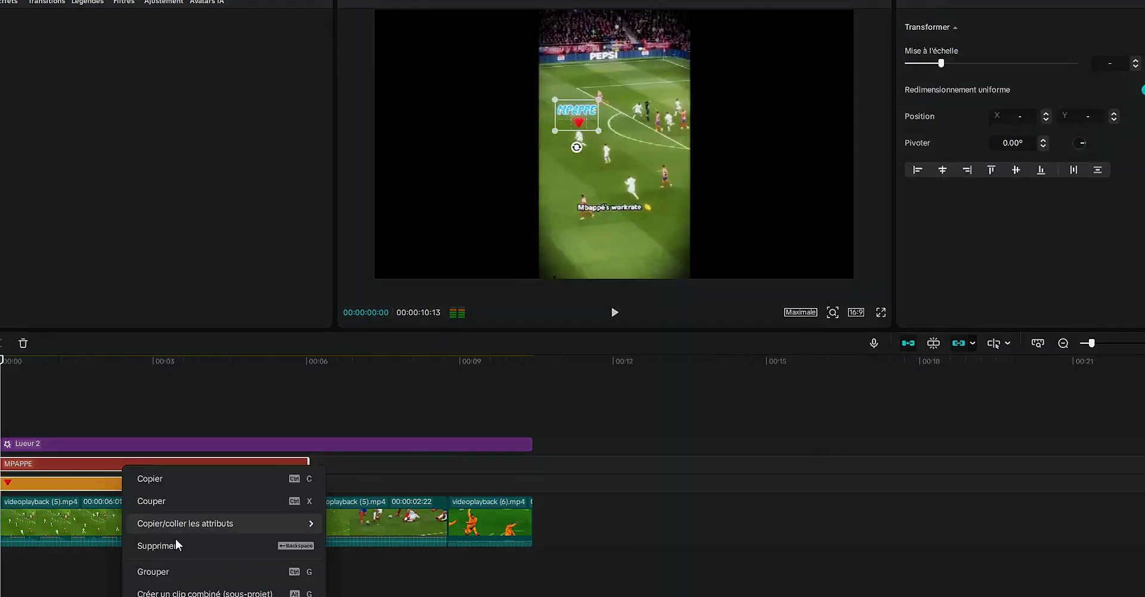
{"action": "left_click", "coordinate": [173, 567]}
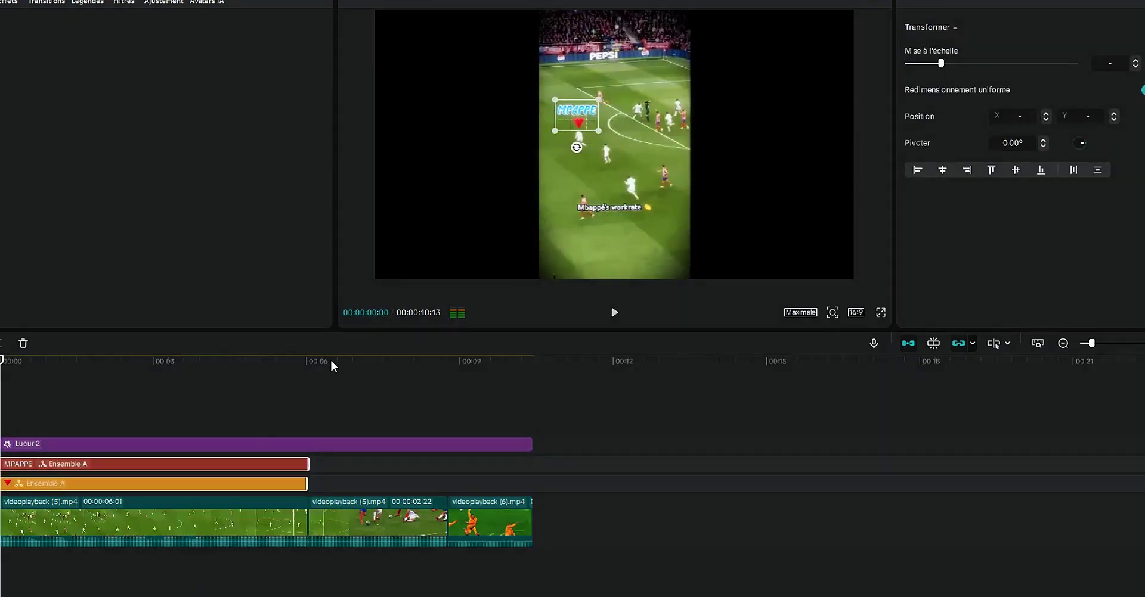
Review the first video clip's mask, animation and speed settings
{"action": "left_click", "coordinate": [194, 508]}
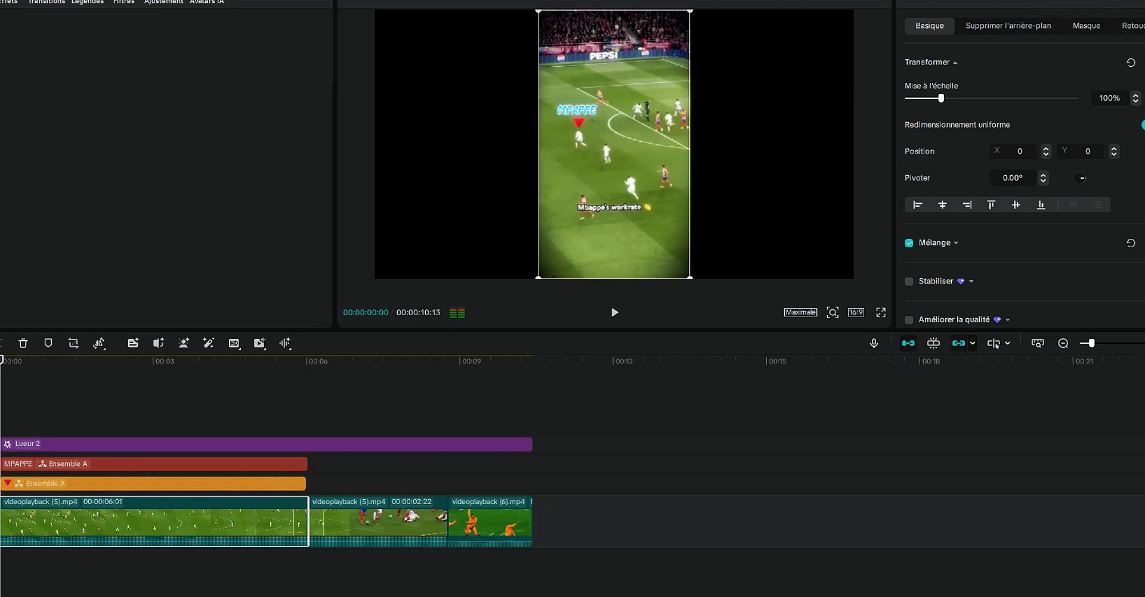
{"action": "left_click", "coordinate": [924, 5]}
{"action": "left_click", "coordinate": [993, 5]}
{"action": "left_click", "coordinate": [956, 5]}
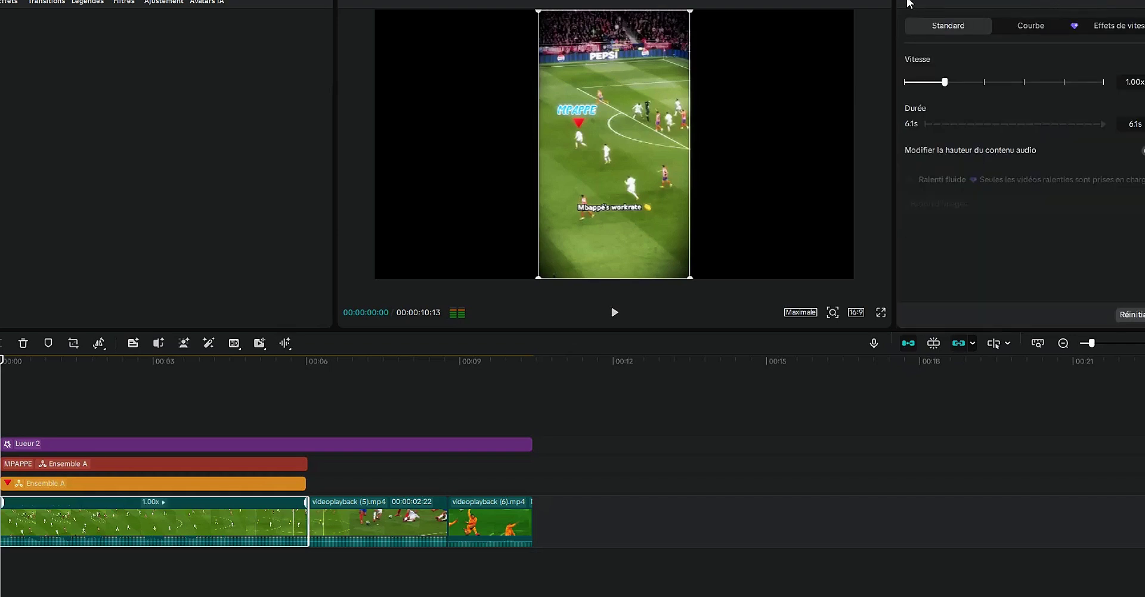
{"action": "left_click", "coordinate": [929, 5]}
Split the 'Ensemble A' group back into separate title and triangle clips with Séparer
{"action": "left_click", "coordinate": [184, 482]}
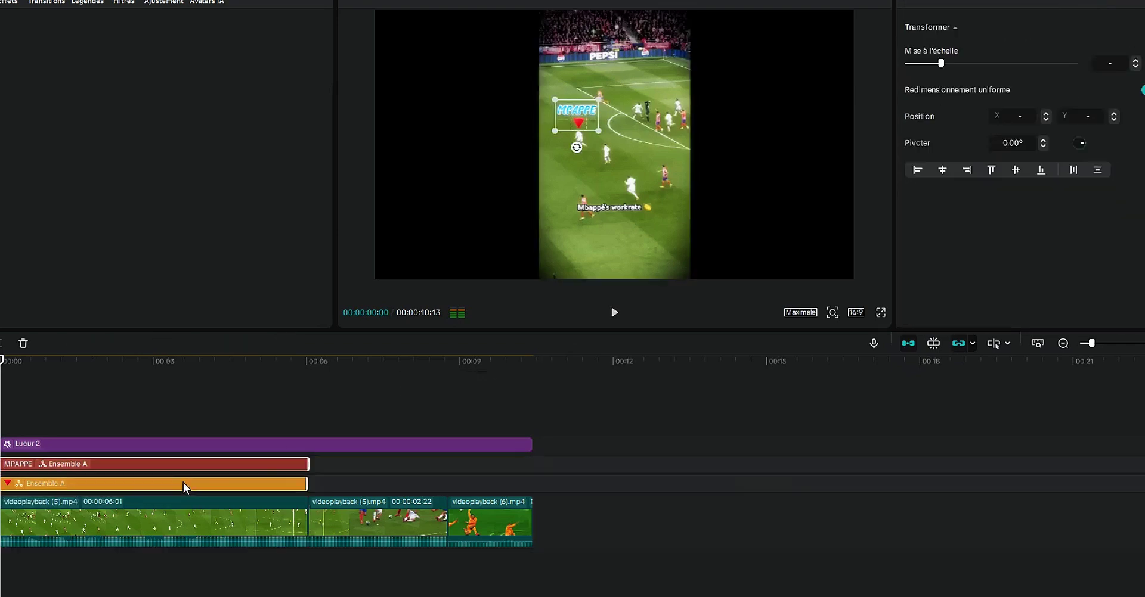
{"action": "right_click", "coordinate": [171, 488]}
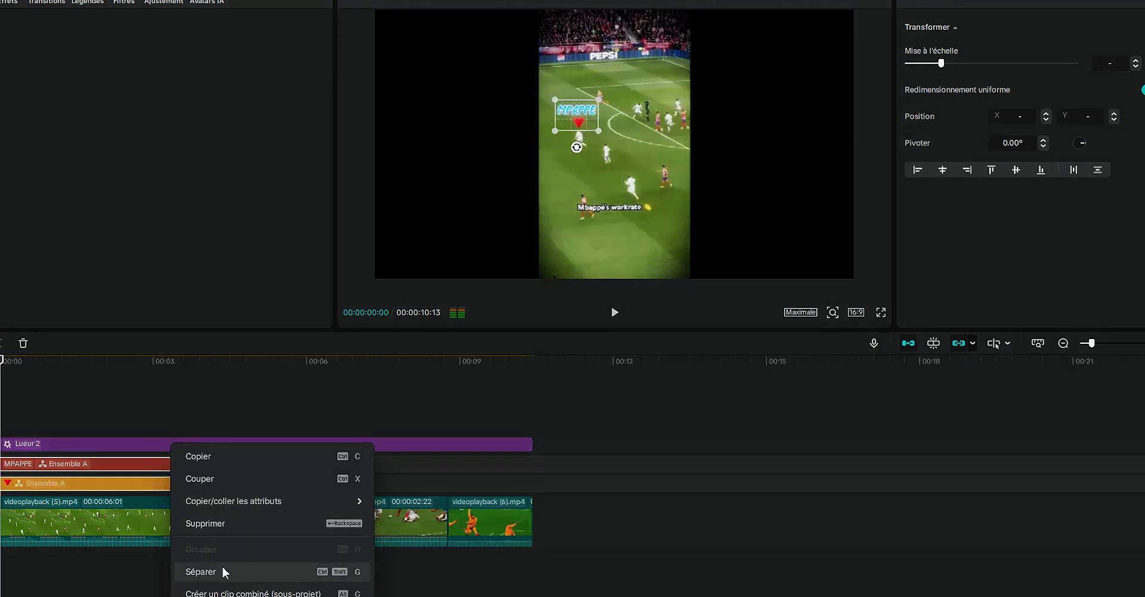
{"action": "left_click", "coordinate": [201, 572]}
{"action": "scroll", "coordinate": [997, 191], "scroll_direction": "down", "scroll_amount": 3}
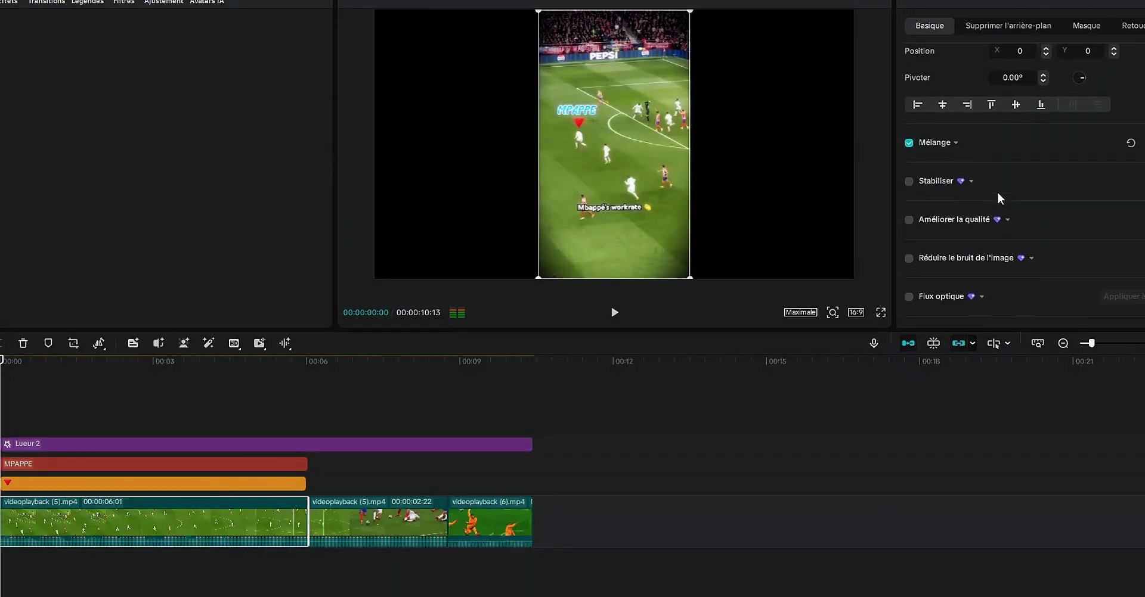
{"action": "scroll", "coordinate": [962, 259], "scroll_direction": "down", "scroll_amount": 4}
{"action": "scroll", "coordinate": [962, 259], "scroll_direction": "down", "scroll_amount": 4}
Motion-track the red triangle marker to the player with a shrunken tracking box
{"action": "left_click", "coordinate": [146, 485]}
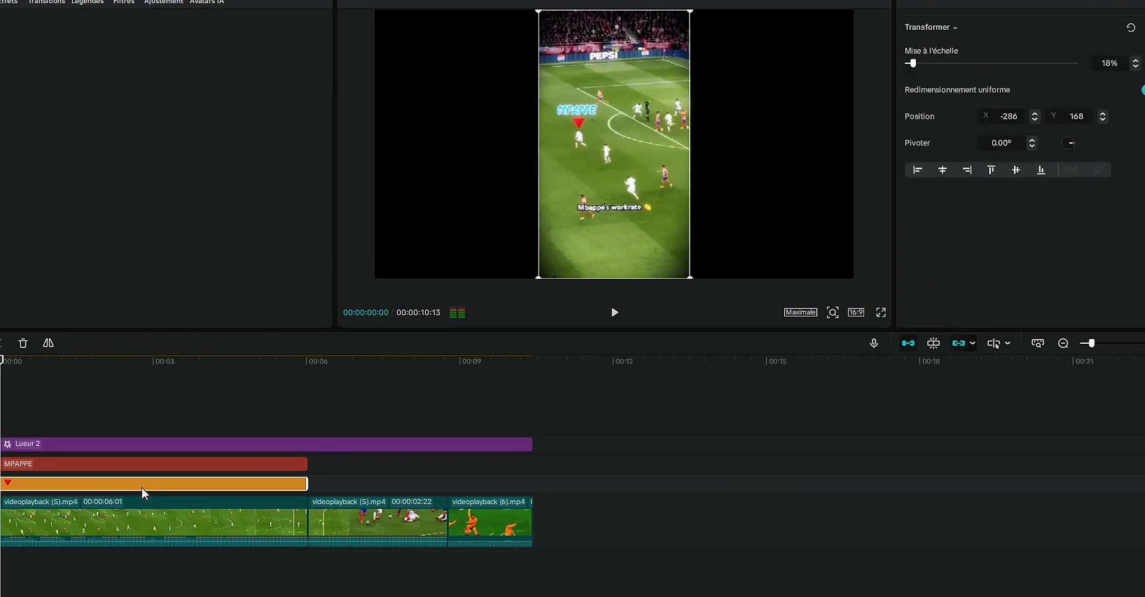
{"action": "left_click", "coordinate": [1024, 5]}
{"action": "left_click", "coordinate": [981, 68]}
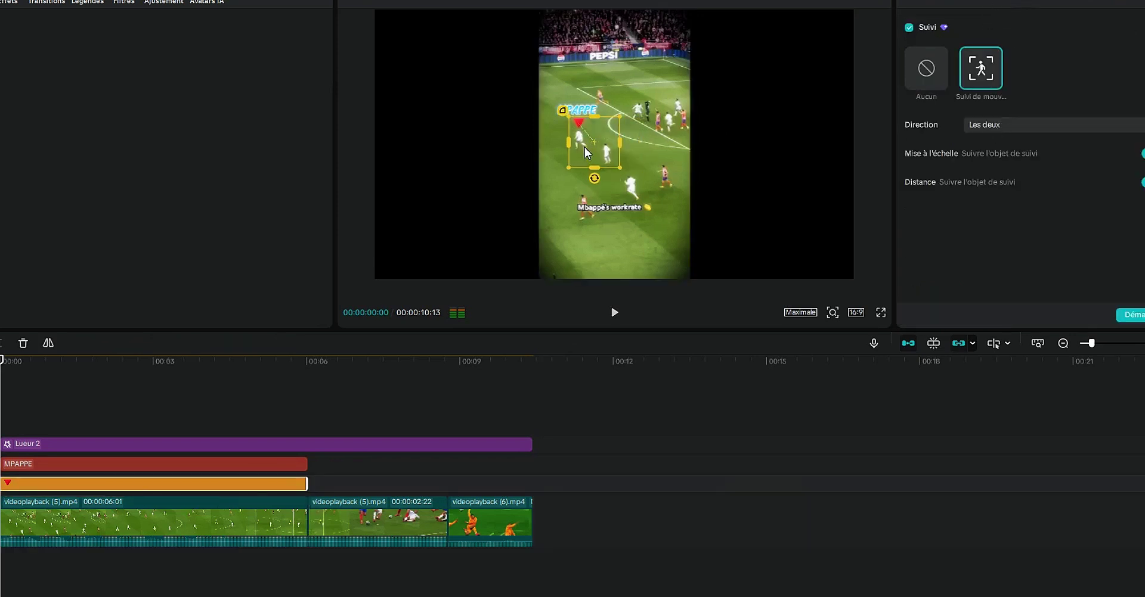
{"action": "left_click_drag", "start_coordinate": [606, 163], "coordinate": [597, 146]}
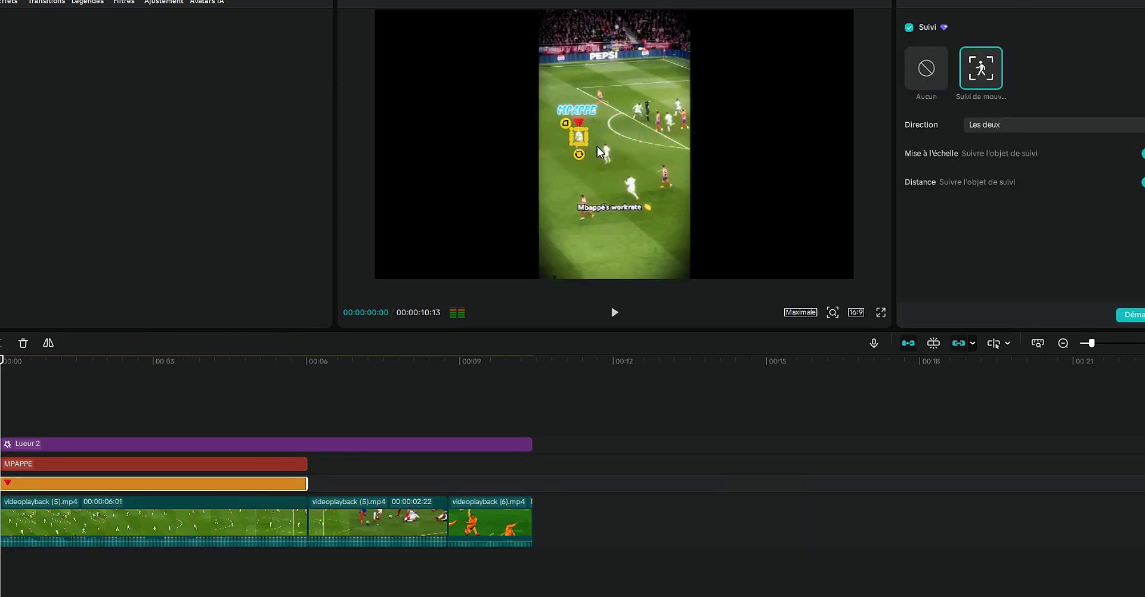
{"action": "left_click", "coordinate": [1127, 315]}
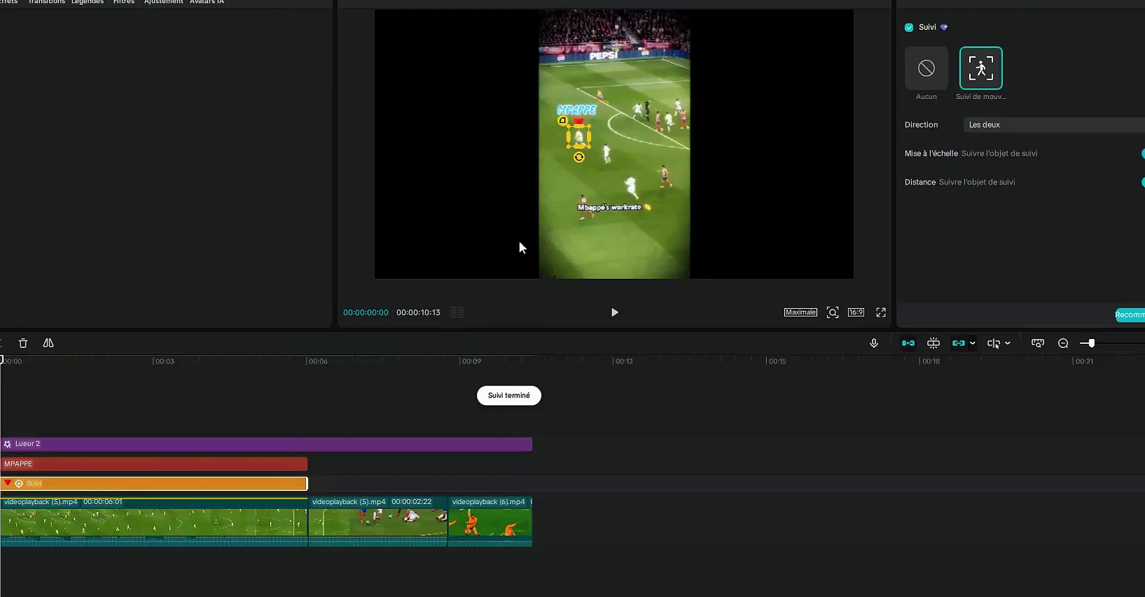
Motion-track the MPAPPE title to the player with a shrunken tracking box
{"action": "left_click", "coordinate": [587, 111]}
{"action": "left_click", "coordinate": [1009, 3]}
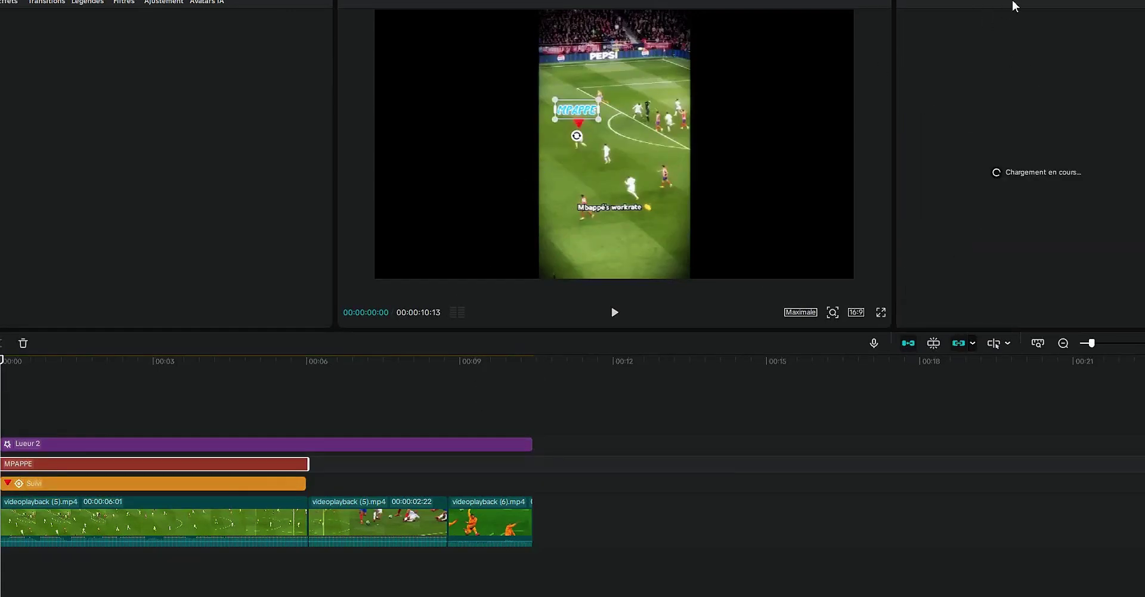
{"action": "left_click", "coordinate": [1012, 7]}
{"action": "left_click", "coordinate": [981, 67]}
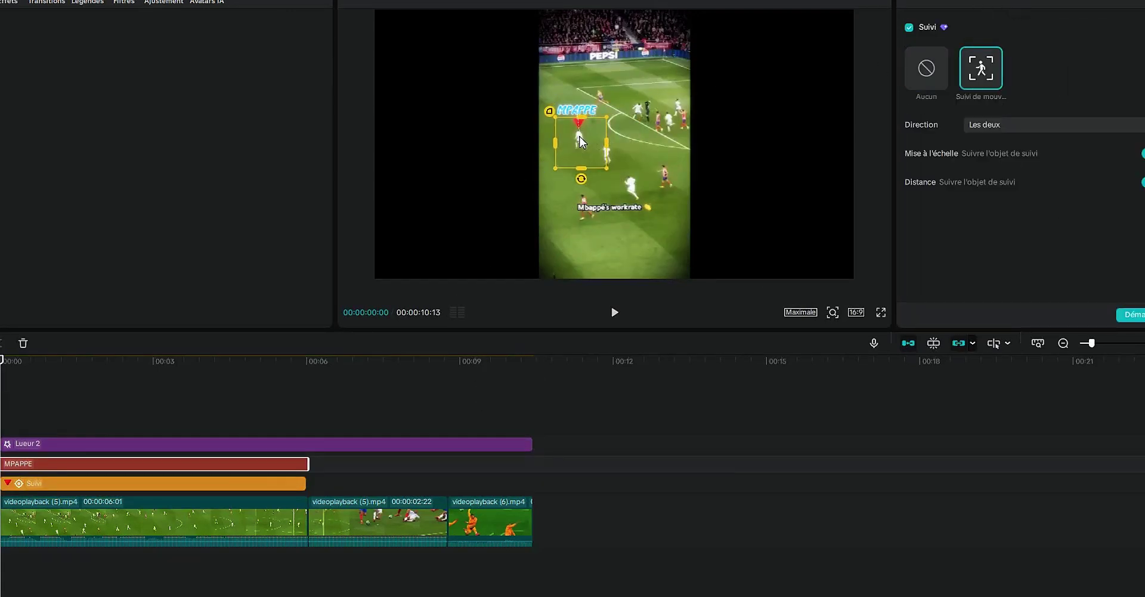
{"action": "left_click_drag", "start_coordinate": [605, 170], "coordinate": [595, 151]}
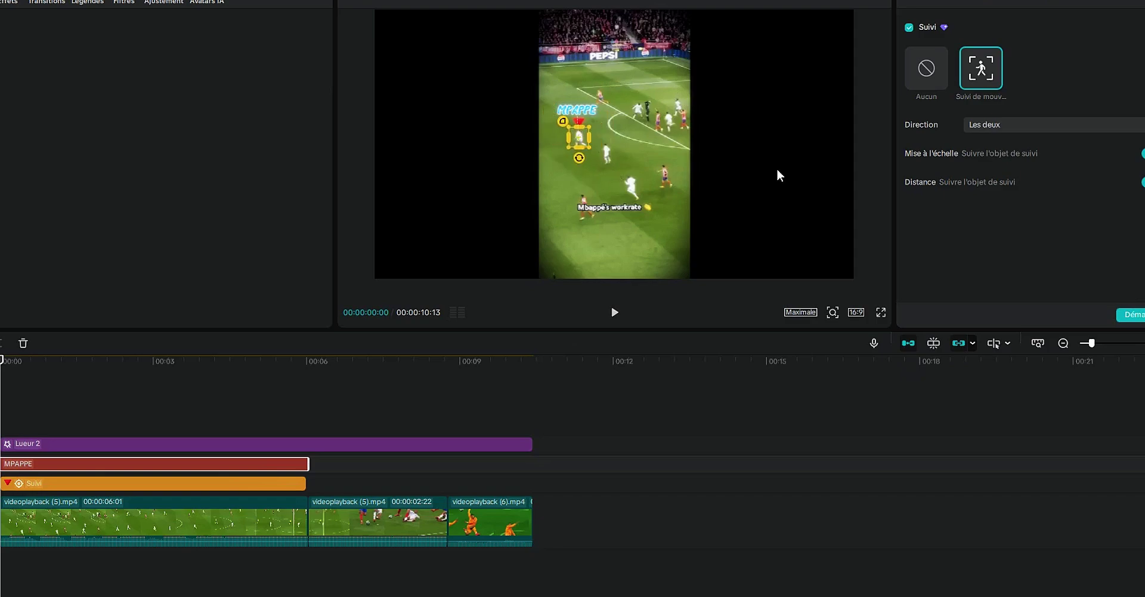
{"action": "left_click", "coordinate": [1132, 314]}
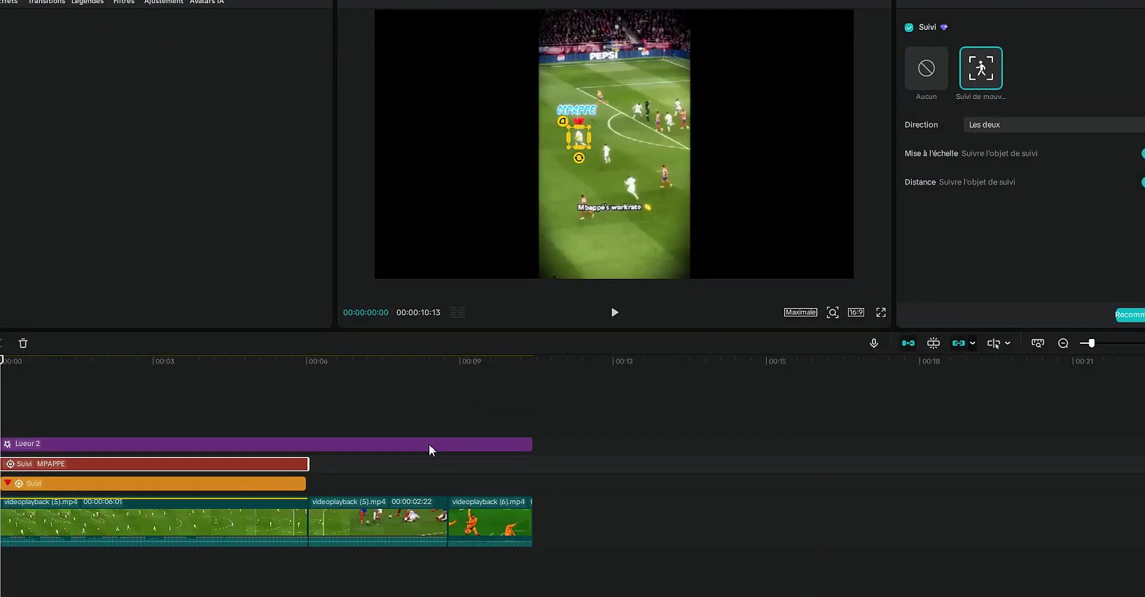
Search the effects for NOISE, try Bruit 1 at the start, then delete it
{"action": "left_click", "coordinate": [13, 2]}
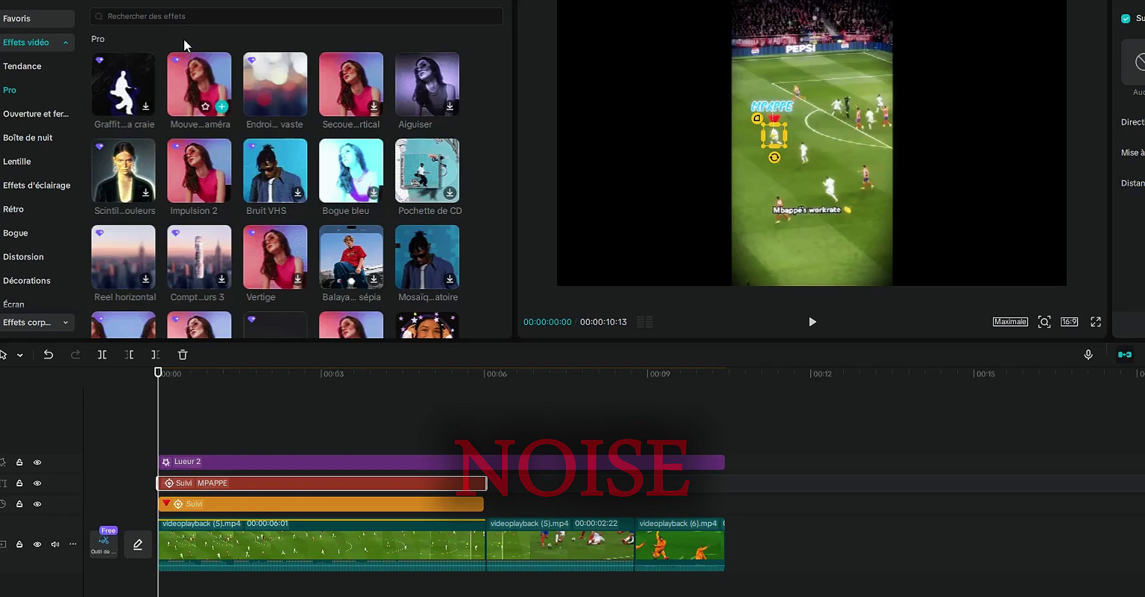
{"action": "left_click", "coordinate": [187, 16]}
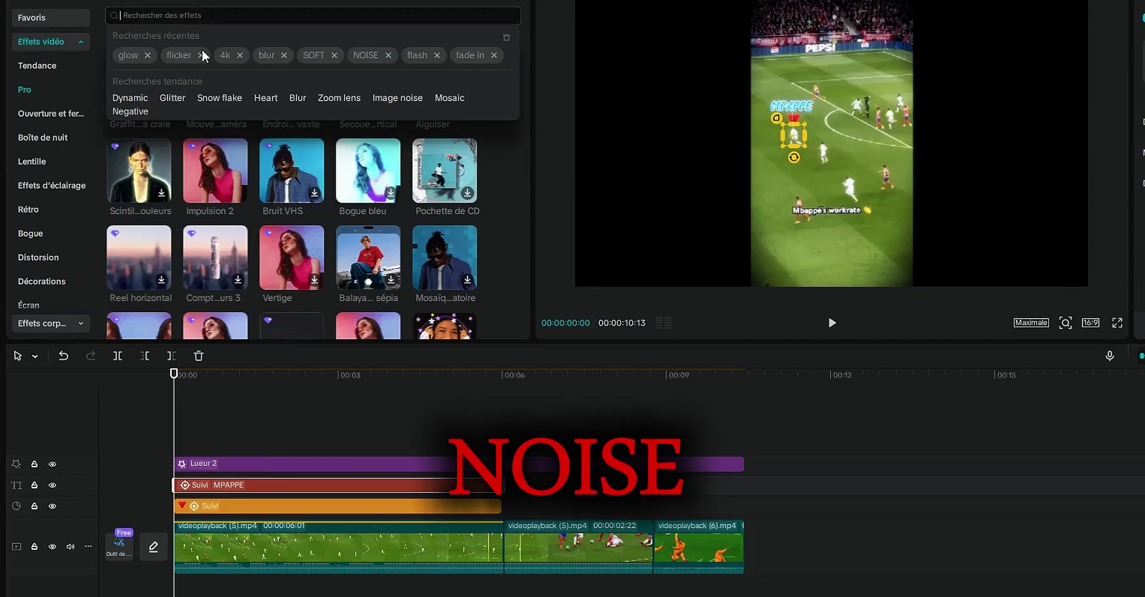
{"action": "left_click", "coordinate": [361, 53]}
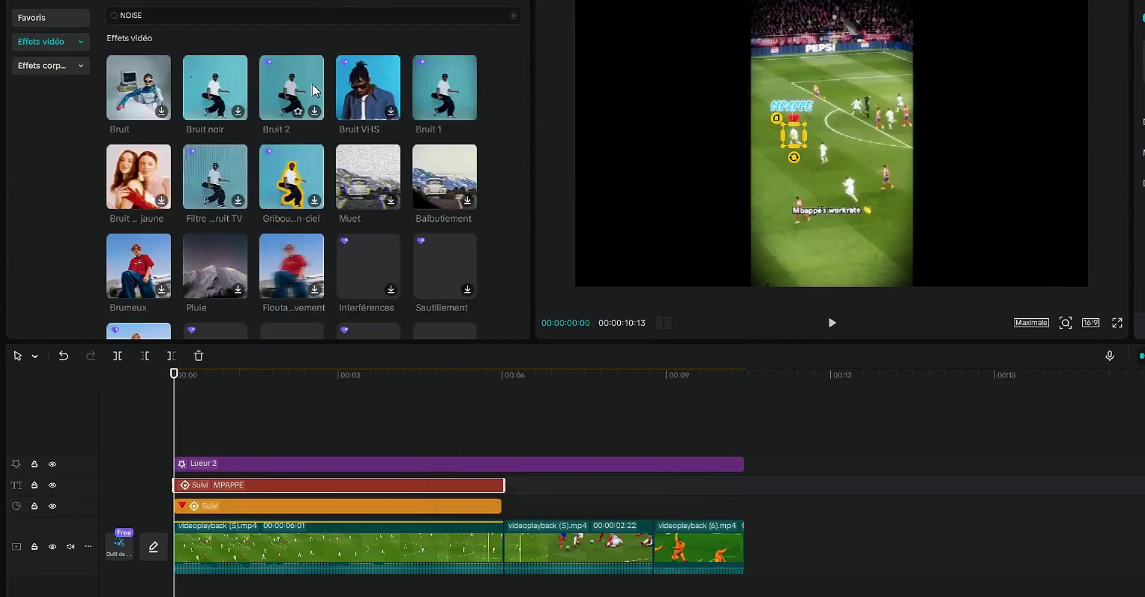
{"action": "mouse_move", "coordinate": [444, 108]}
{"action": "left_mouse_down"}
{"action": "mouse_move", "coordinate": [185, 433]}
{"action": "mouse_move", "coordinate": [190, 442]}
{"action": "left_mouse_up"}
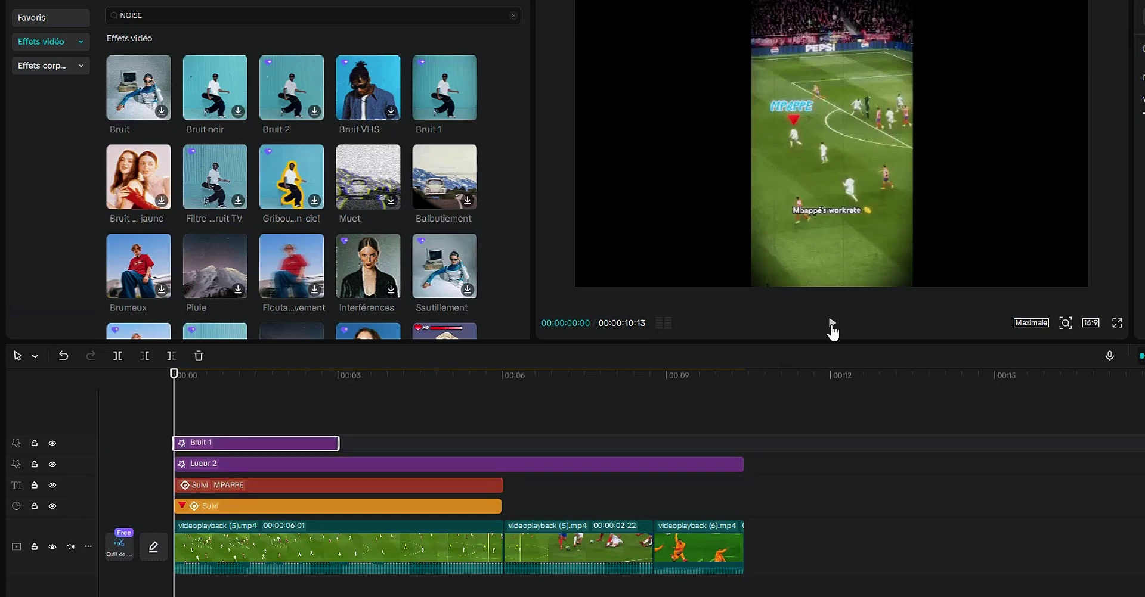
{"action": "left_click", "coordinate": [832, 324]}
{"action": "key", "text": "Delete"}
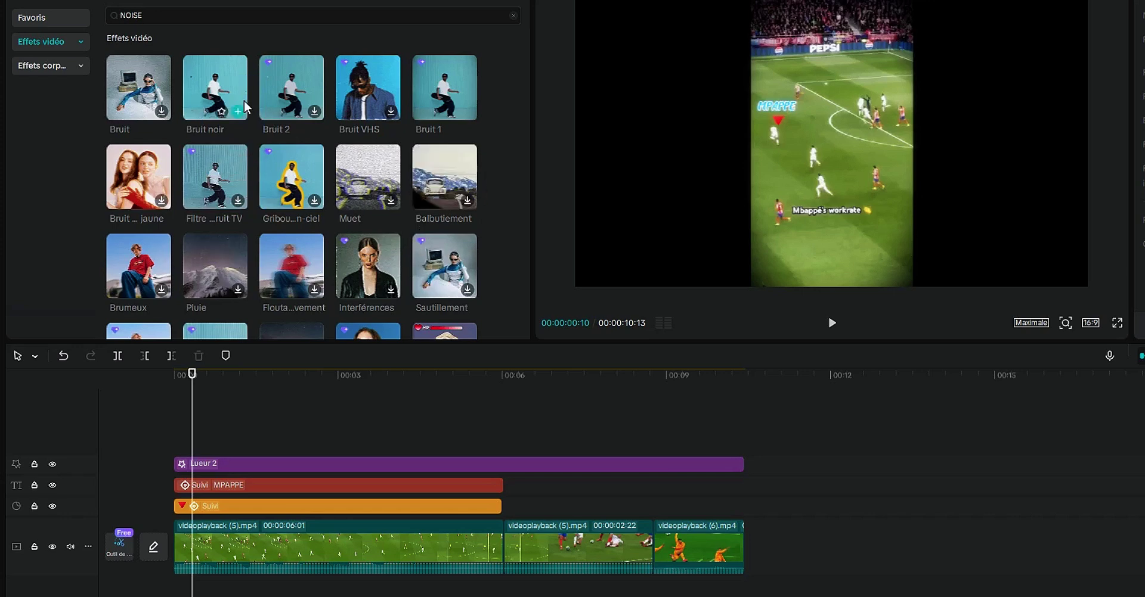
Add Bruit 2 at the start and stretch it to match the Lueur 2 length
{"action": "left_click_drag", "start_coordinate": [291, 90], "coordinate": [257, 359]}
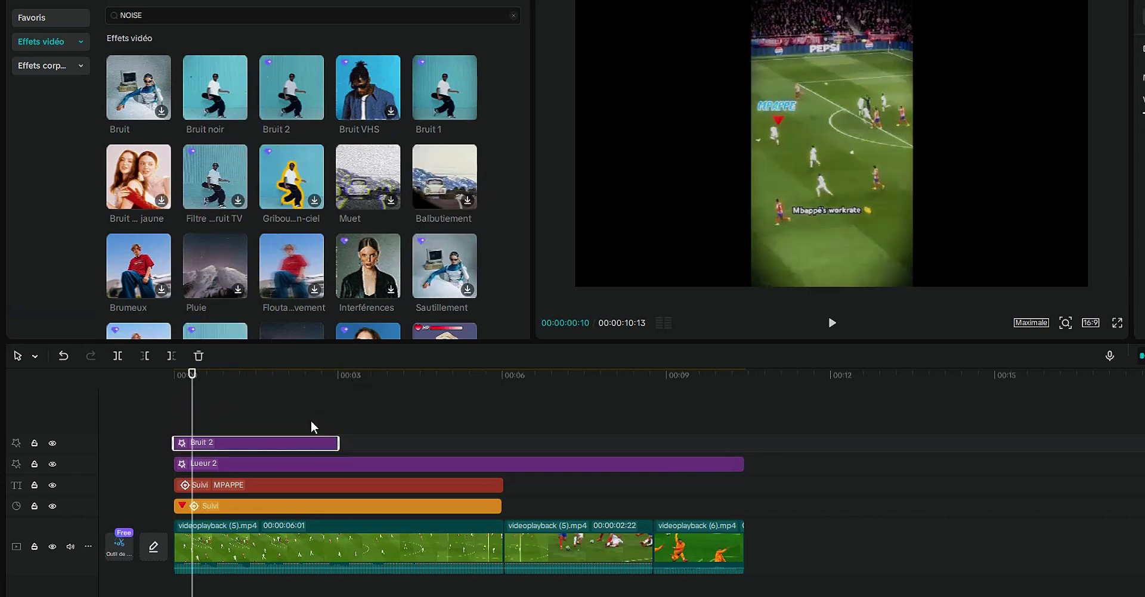
{"action": "left_click_drag", "start_coordinate": [338, 443], "coordinate": [744, 443]}
{"action": "left_click", "coordinate": [420, 377]}
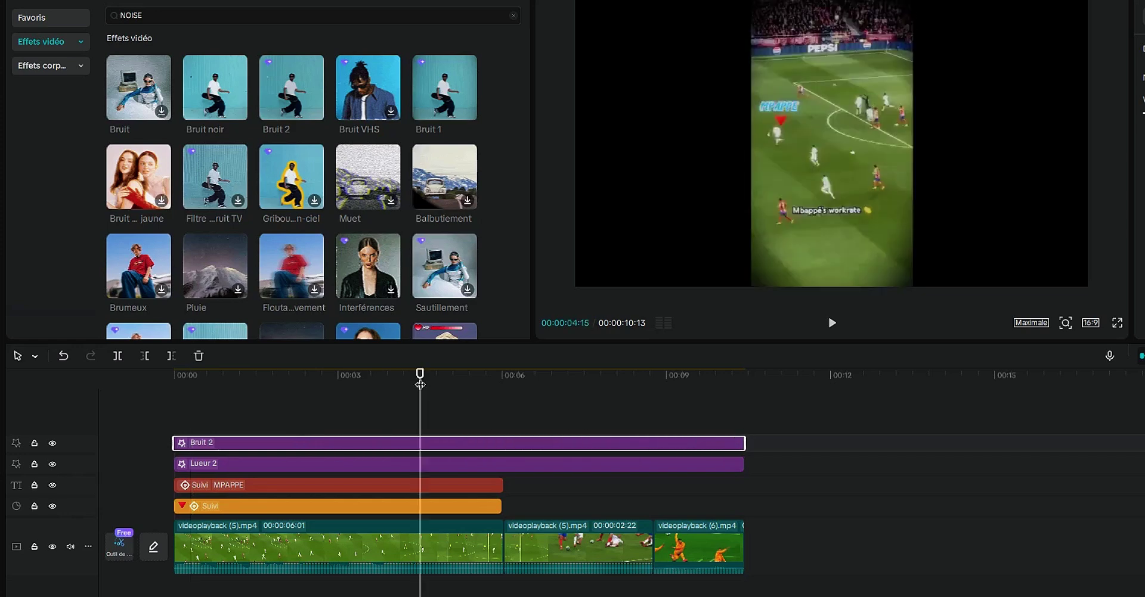
{"action": "left_click_drag", "start_coordinate": [420, 384], "coordinate": [92, 360]}
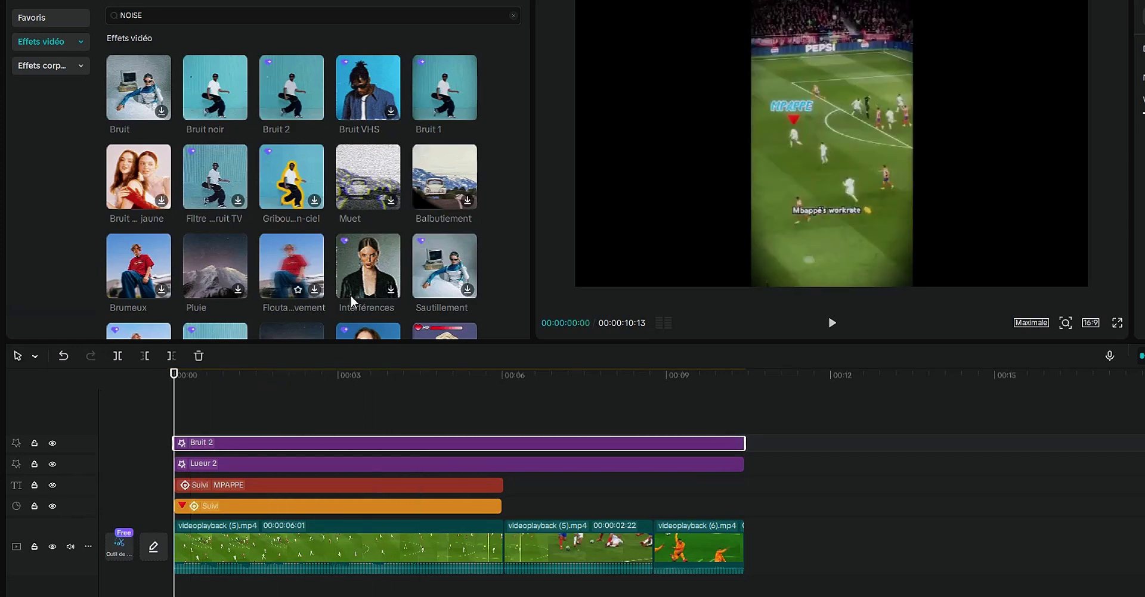
{"action": "left_click_drag", "start_coordinate": [685, 401], "coordinate": [712, 394]}
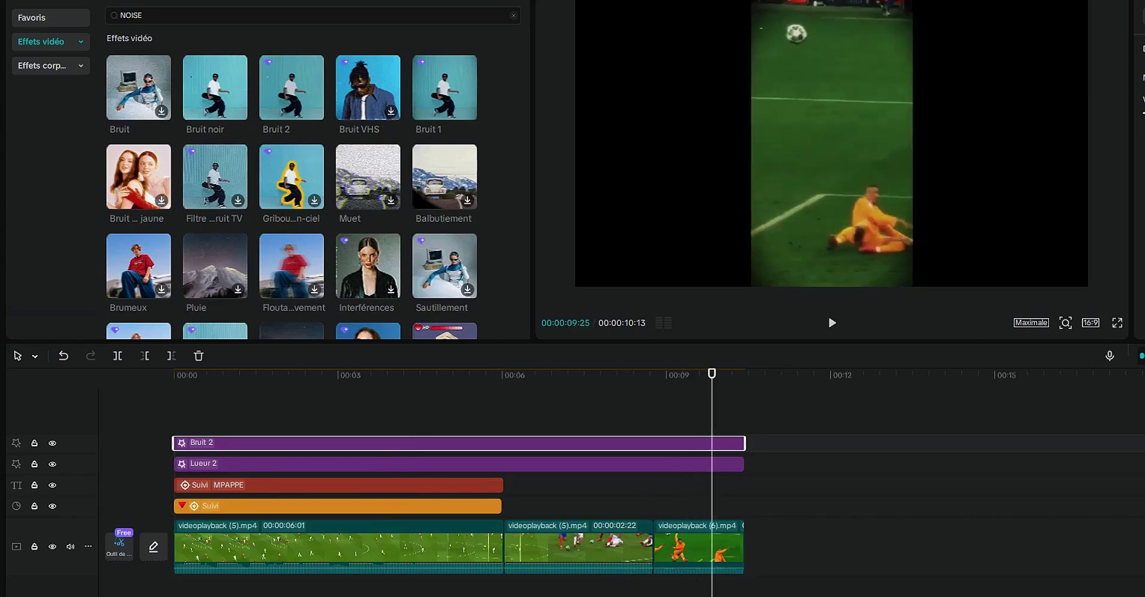
Add a 'skull' sticker from 00:09:25 to the video end and split the last clip there
{"action": "left_click", "coordinate": [136, 15]}
{"action": "type", "text": "skull"}
{"action": "key", "text": "Return"}
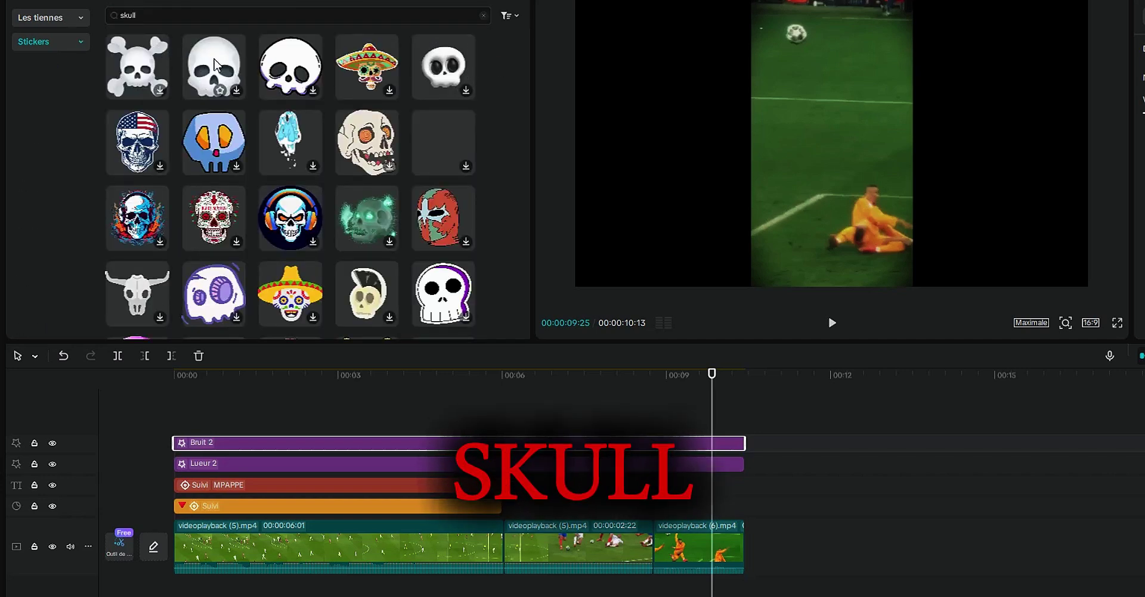
{"action": "left_click_drag", "start_coordinate": [214, 64], "coordinate": [771, 499]}
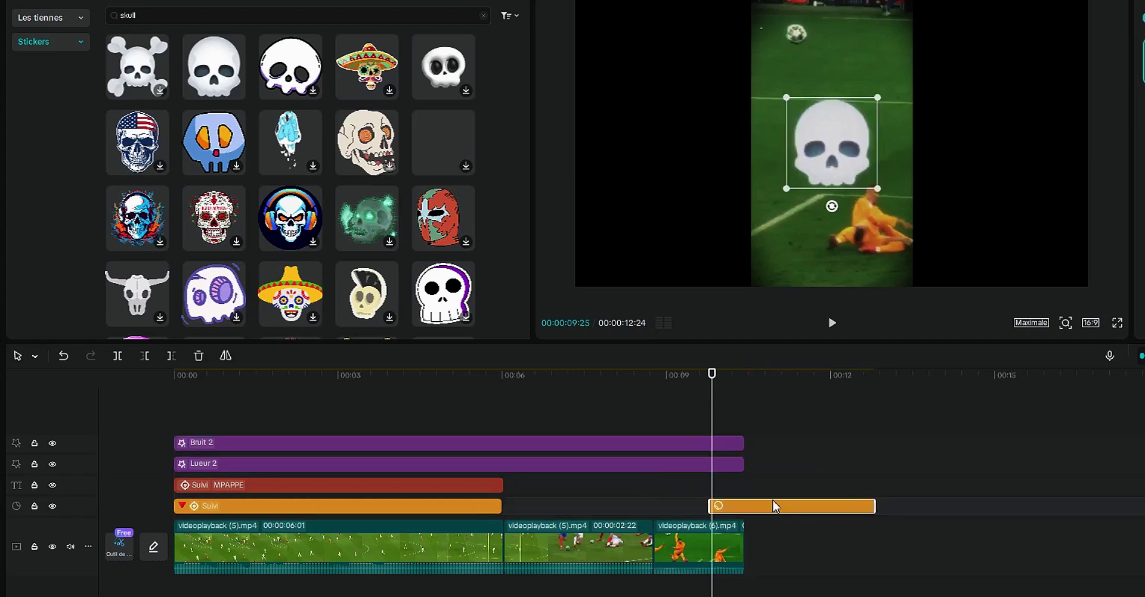
{"action": "left_click_drag", "start_coordinate": [874, 507], "coordinate": [744, 506]}
{"action": "key", "text": "ctrl+b"}
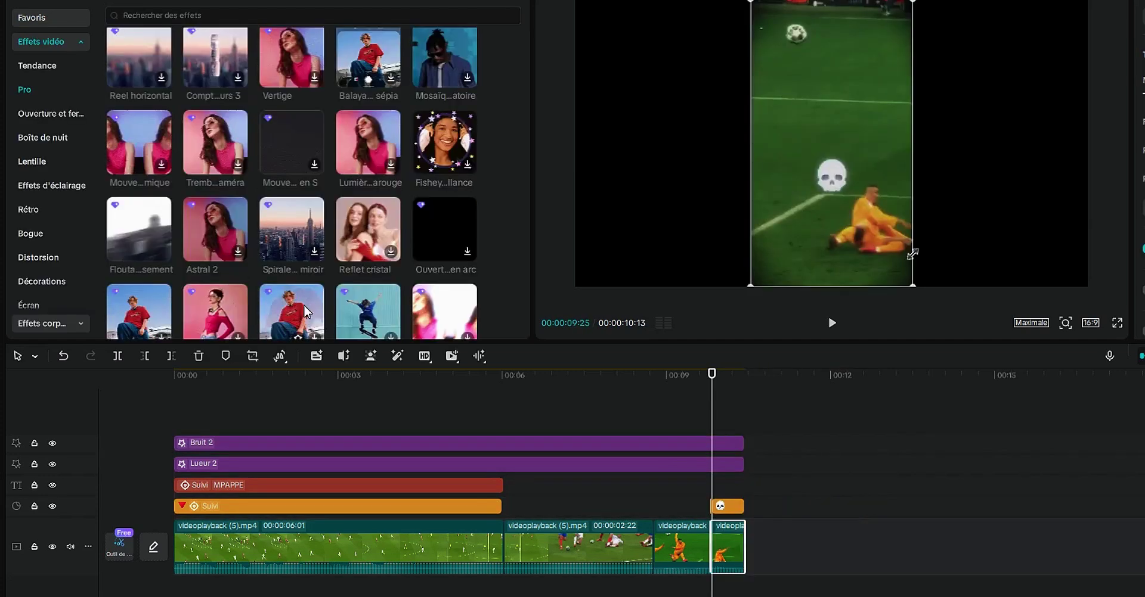